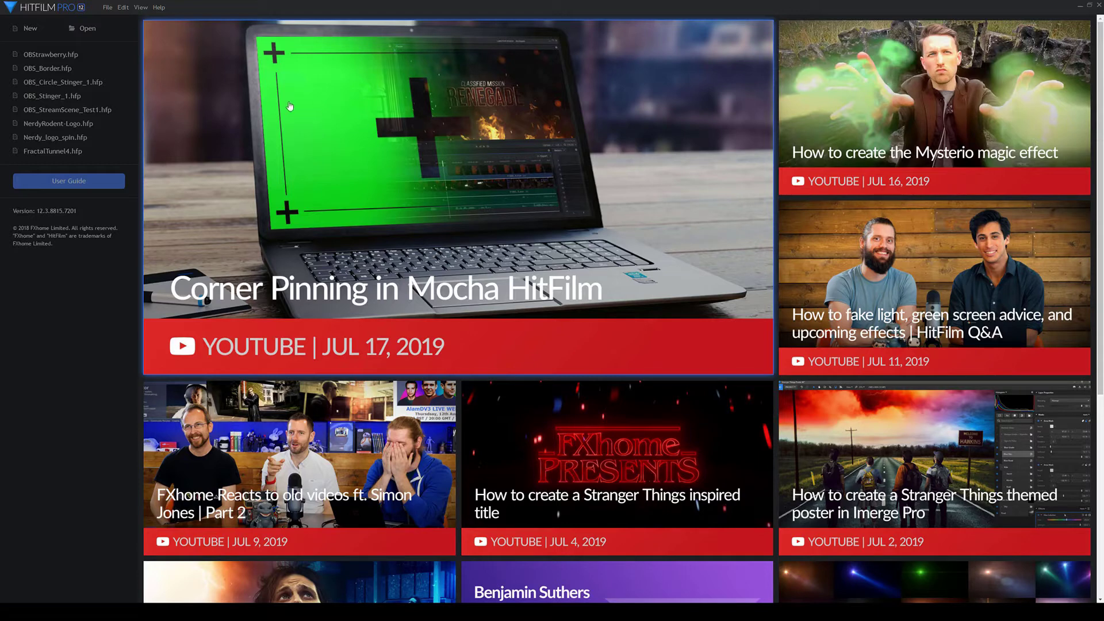
- Create a new 1080p 30 fps project with GoPro CineForm RGB 12-bit with Alpha as the default export preset
{"action": "left_click", "coordinate": [29, 31]}
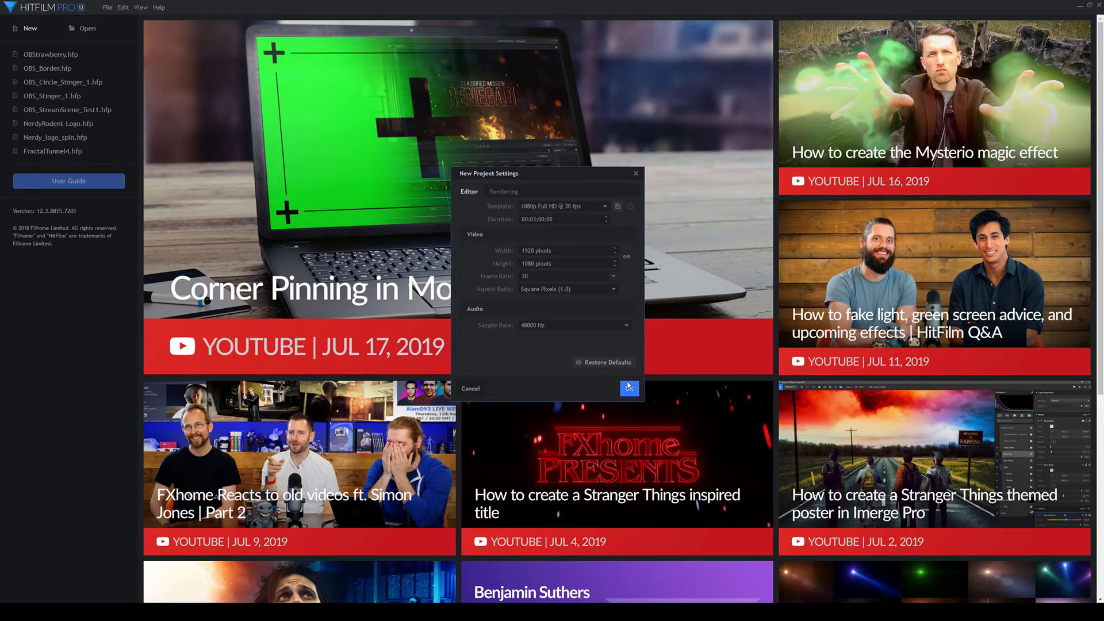
{"action": "left_click", "coordinate": [636, 391]}
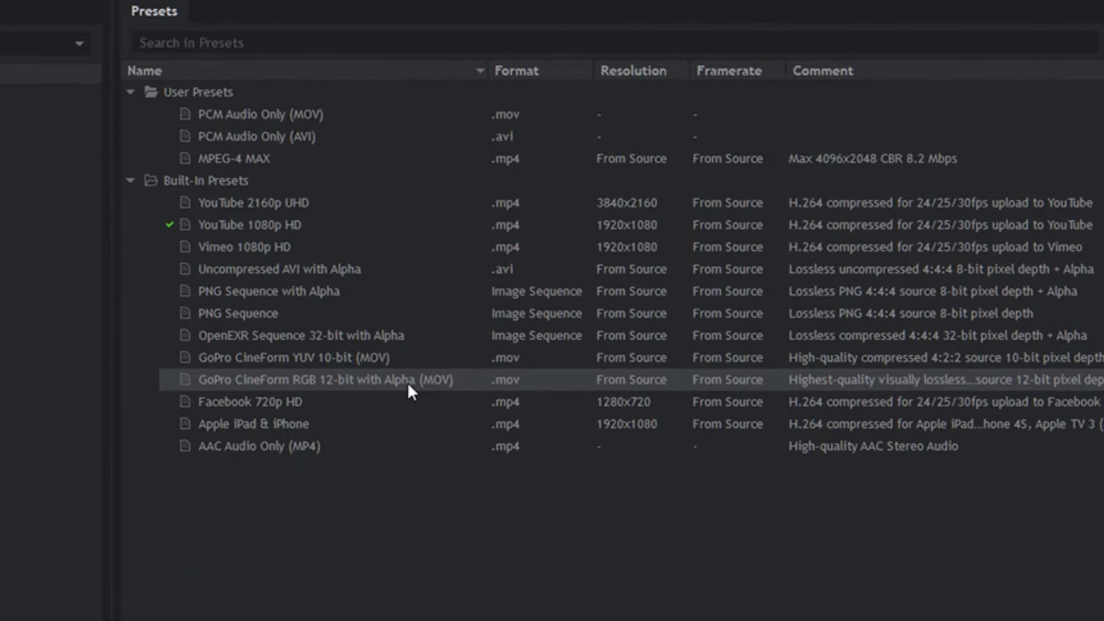
{"action": "left_click", "coordinate": [368, 380]}
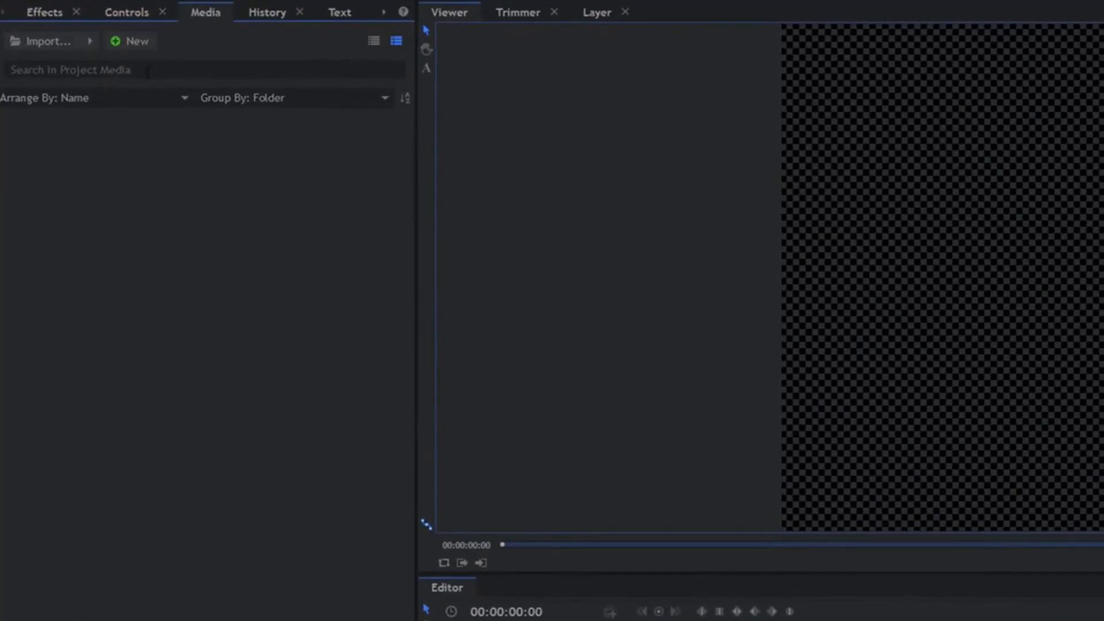
- Create Composite Shot 1 with a 00:00:02:00 duration and scrub the playhead to verify its length
{"action": "left_click", "coordinate": [78, 40]}
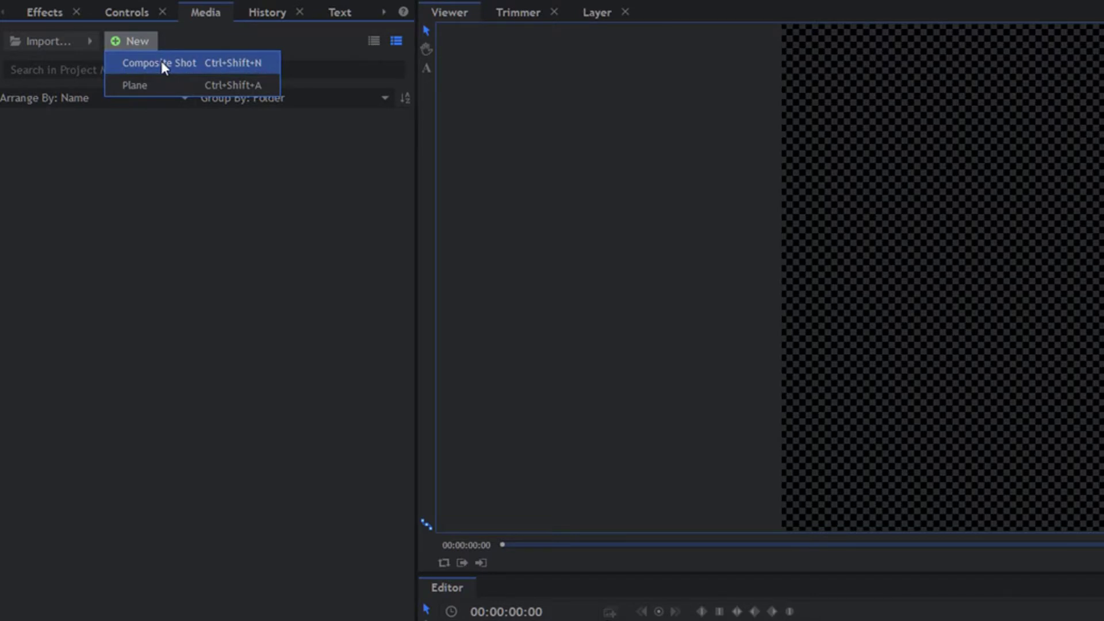
{"action": "left_click", "coordinate": [162, 63]}
{"action": "left_click", "coordinate": [593, 140]}
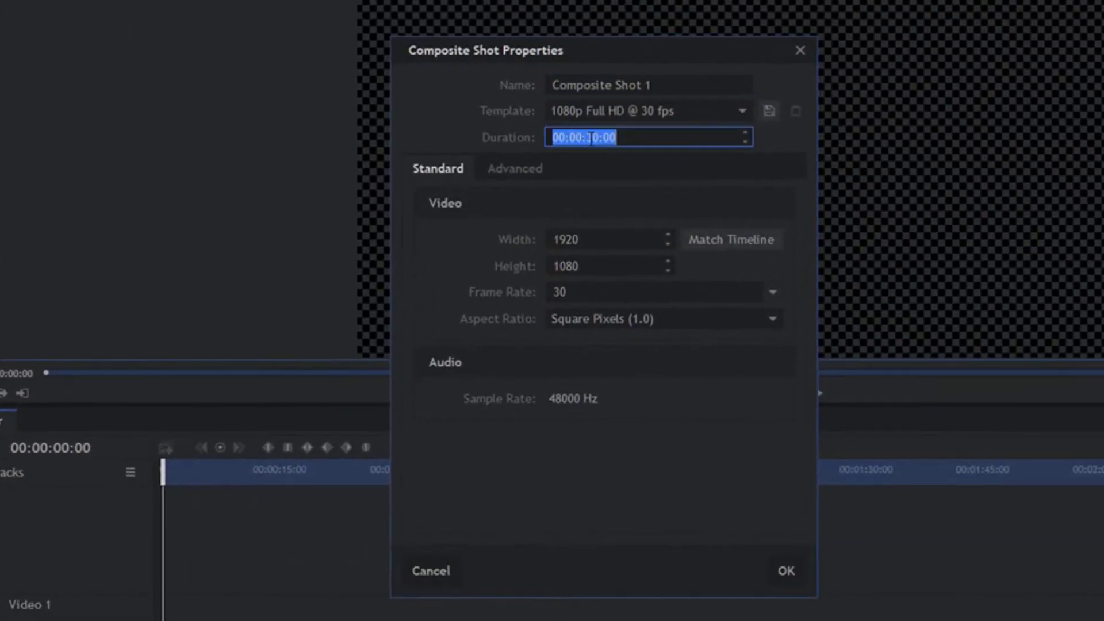
{"action": "key", "text": "Left"}
{"action": "key", "text": "Left"}
{"action": "key", "text": "Left"}
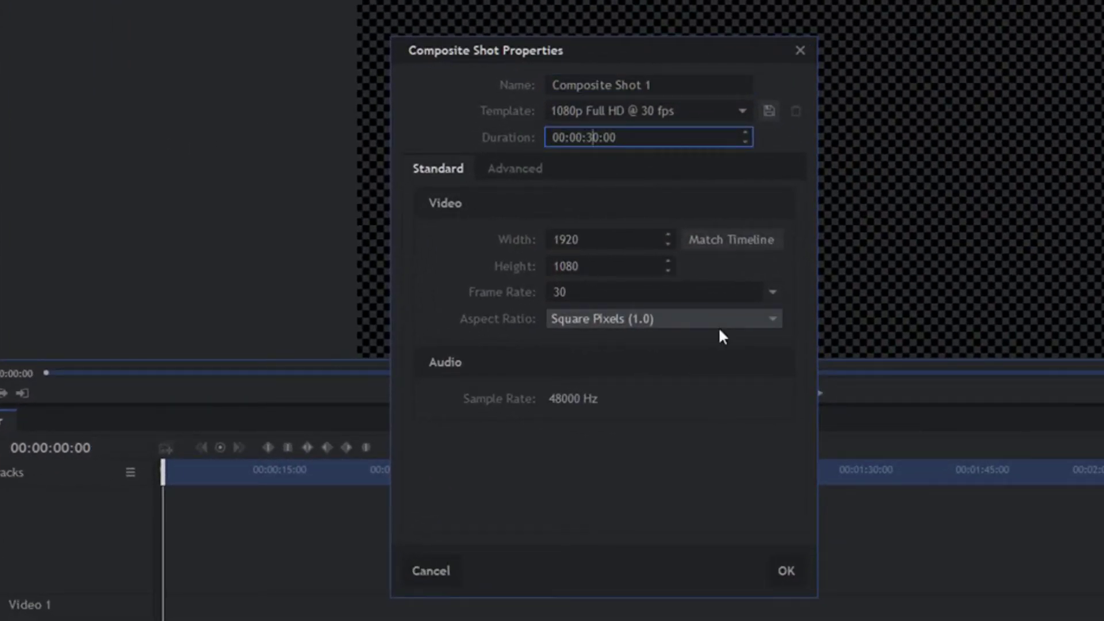
{"action": "key", "text": "BackSpace"}
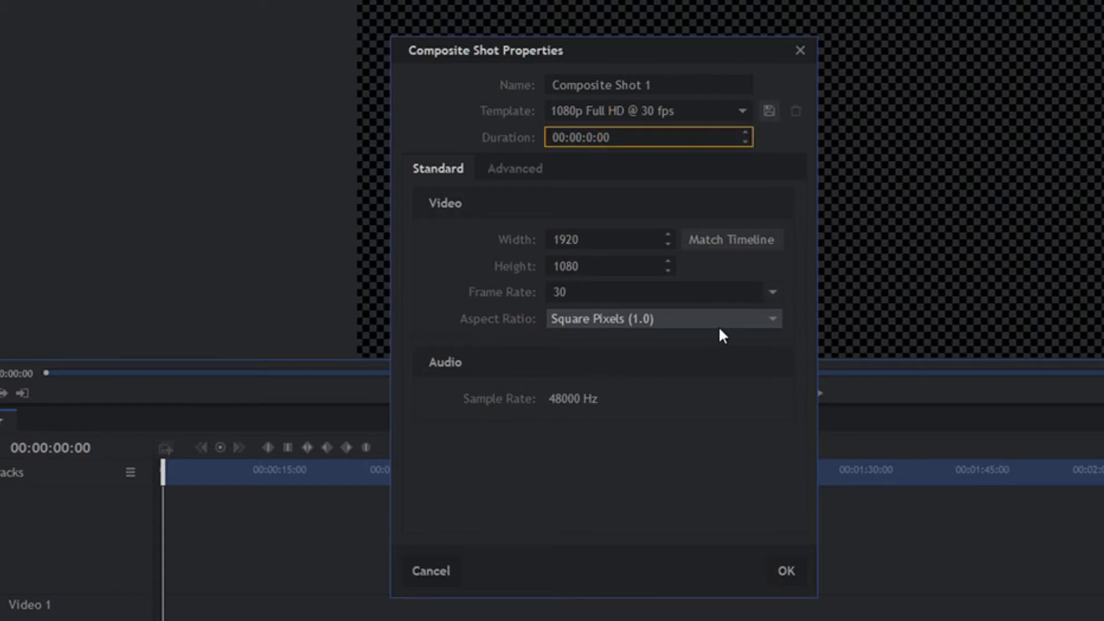
{"action": "type", "text": "2"}
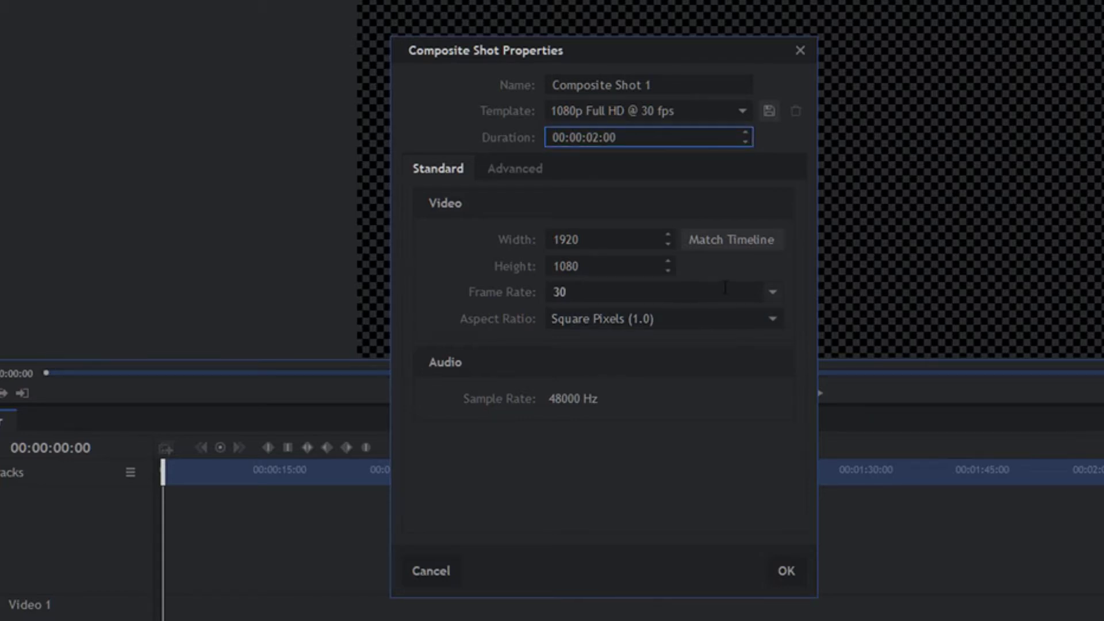
{"action": "left_click", "coordinate": [803, 578]}
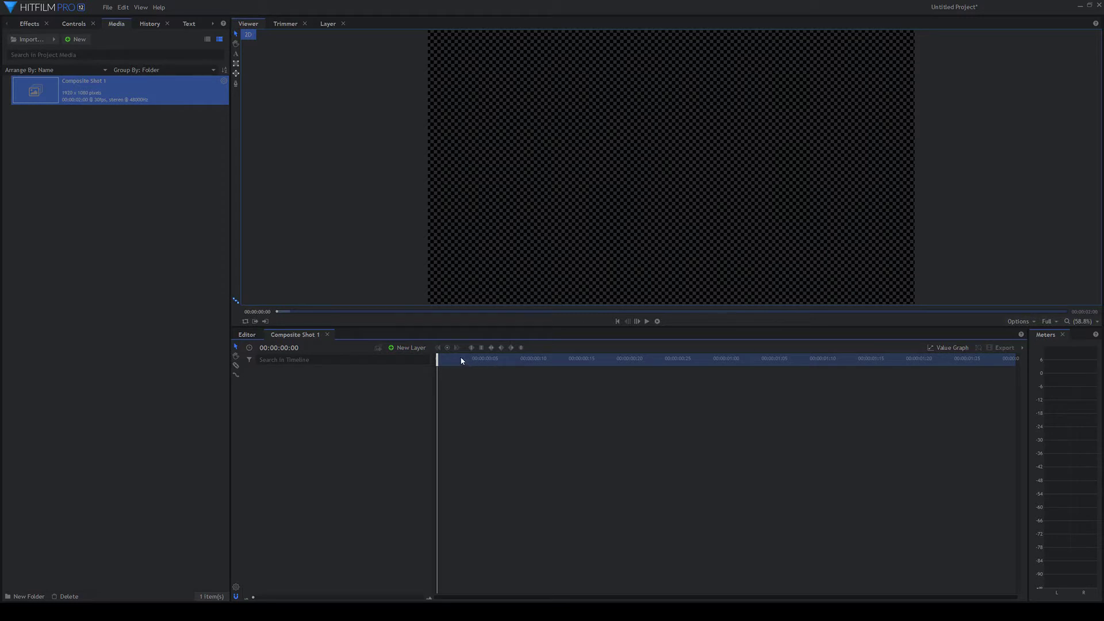
{"action": "left_click_drag", "start_coordinate": [438, 359], "coordinate": [719, 377]}
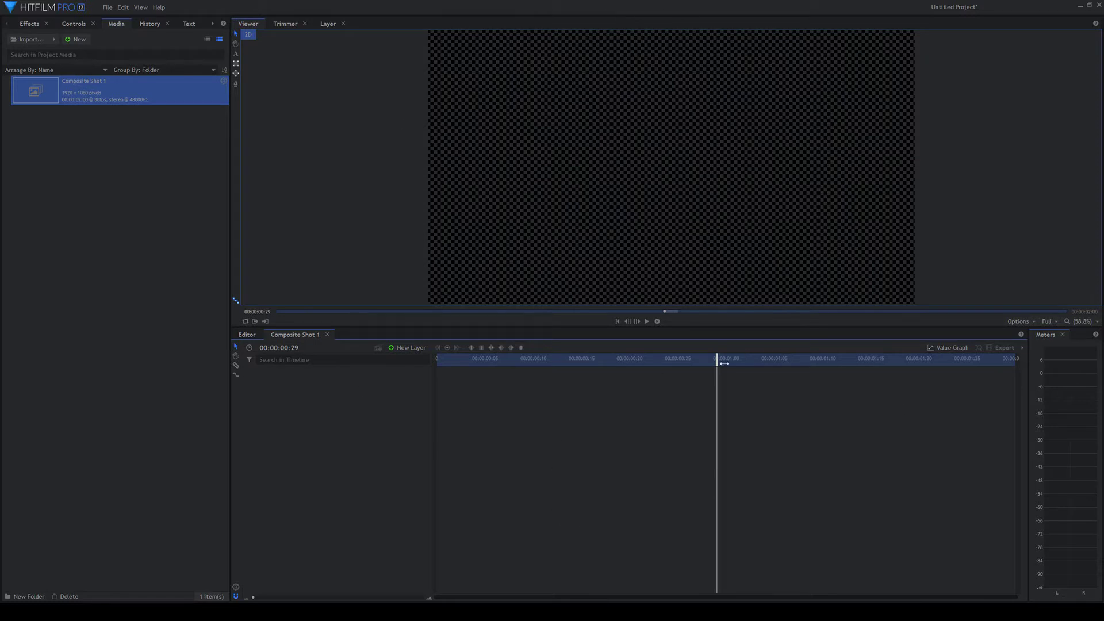
{"action": "left_click_drag", "start_coordinate": [724, 363], "coordinate": [433, 470]}
- Add a black full-frame plane, New Plane 1, and draw a rectangle mask covering the whole frame
{"action": "right_click", "coordinate": [301, 394]}
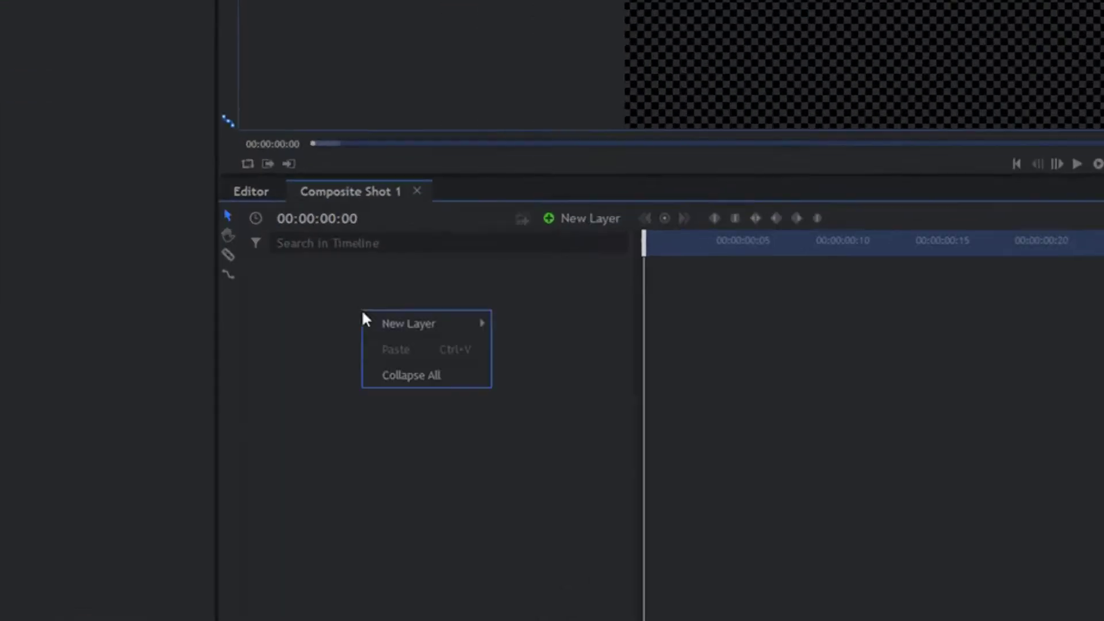
{"action": "mouse_move", "coordinate": [316, 396]}
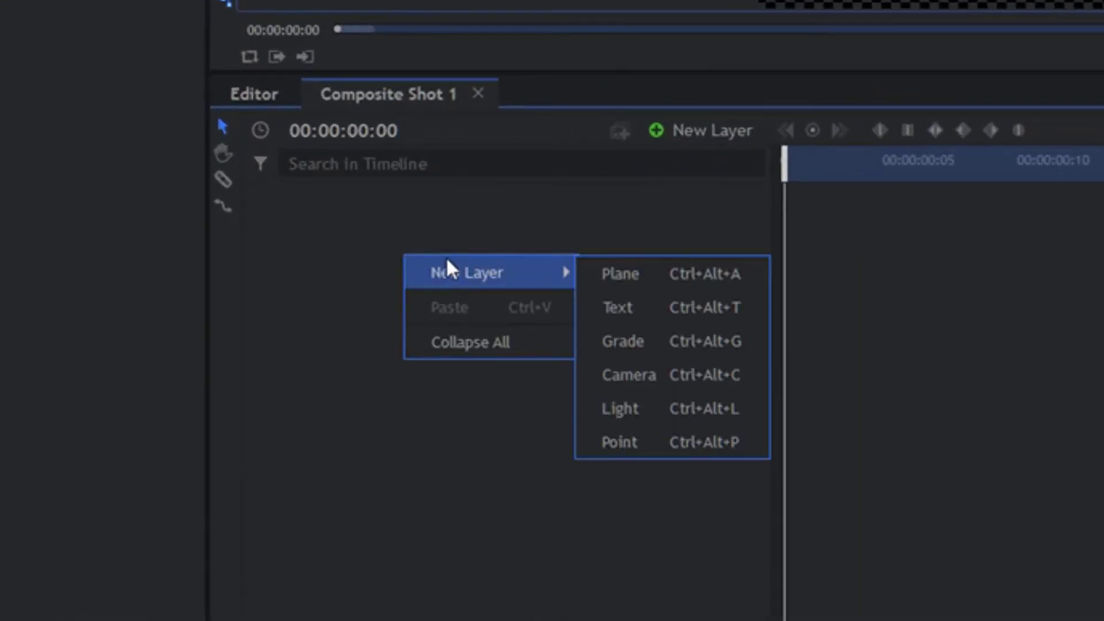
{"action": "left_click", "coordinate": [613, 281]}
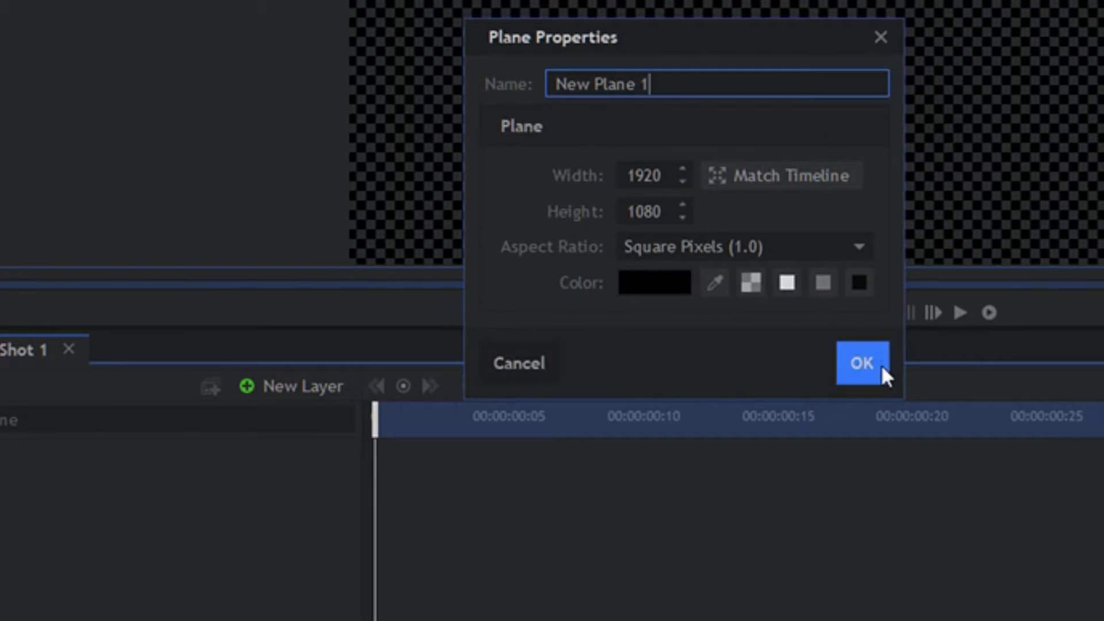
{"action": "left_click", "coordinate": [880, 363]}
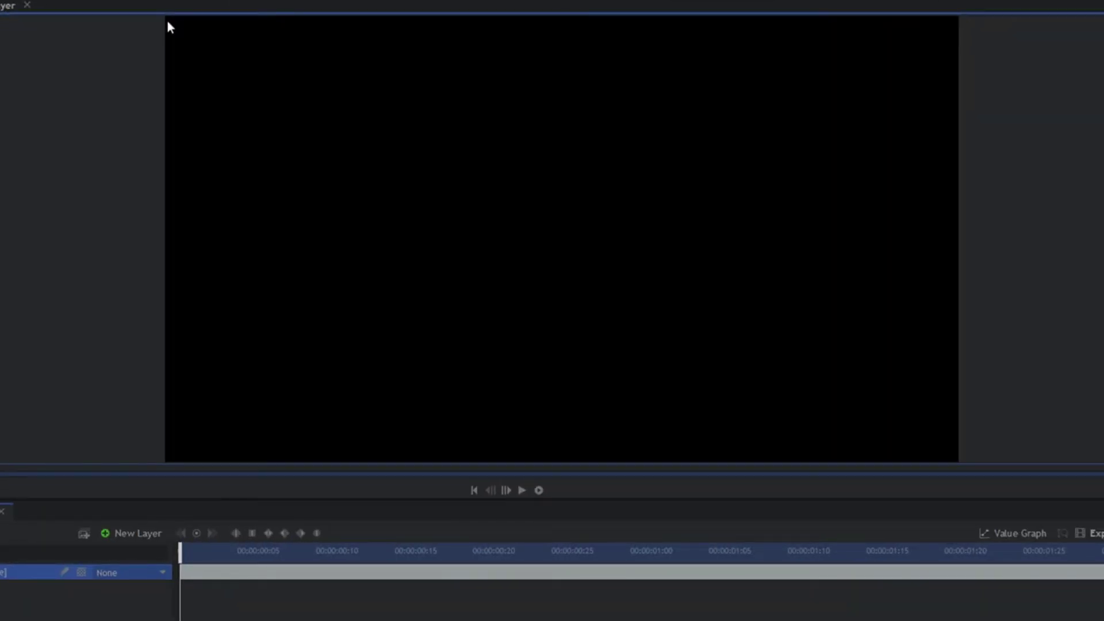
{"action": "left_click_drag", "start_coordinate": [162, 17], "coordinate": [958, 474]}
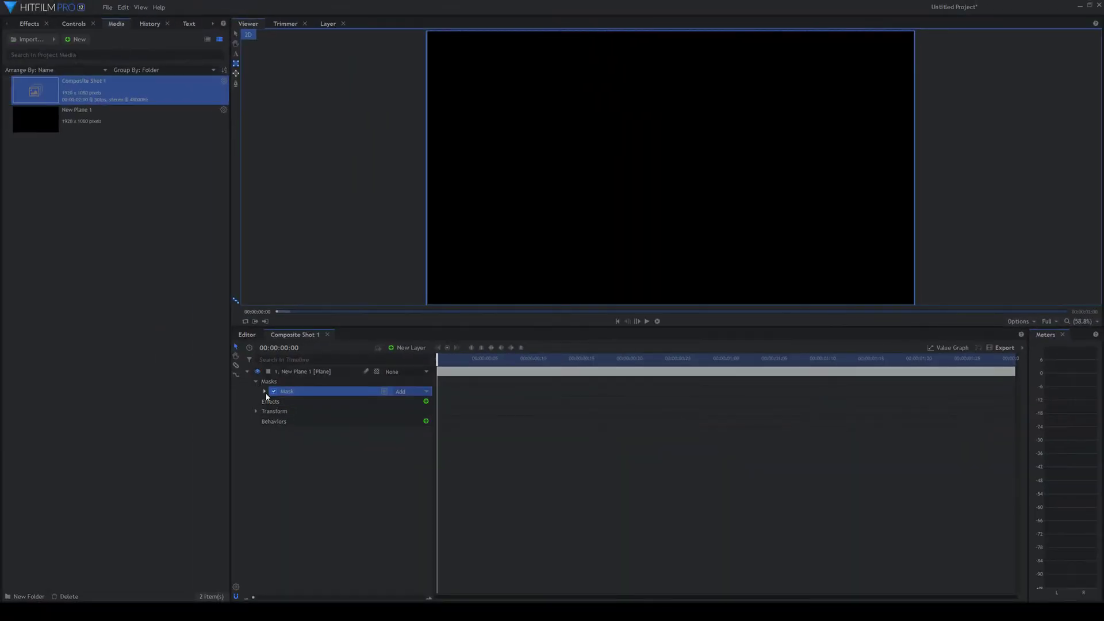
- Enable keyframing on the mask Roundness and set it to 1191 px at the start
{"action": "left_click", "coordinate": [266, 392]}
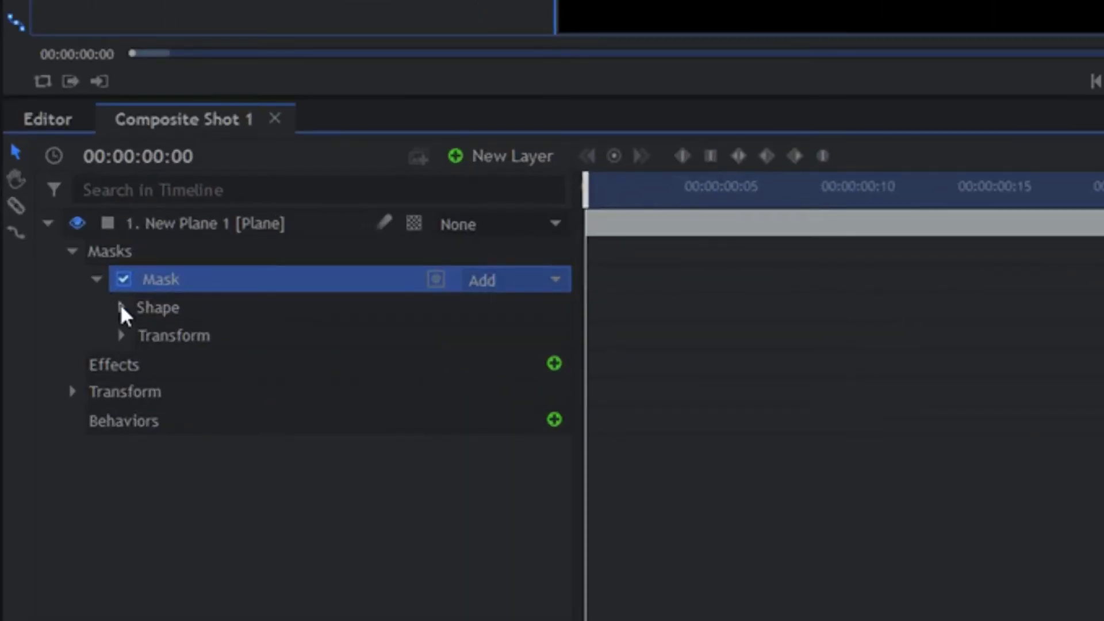
{"action": "left_click", "coordinate": [122, 309]}
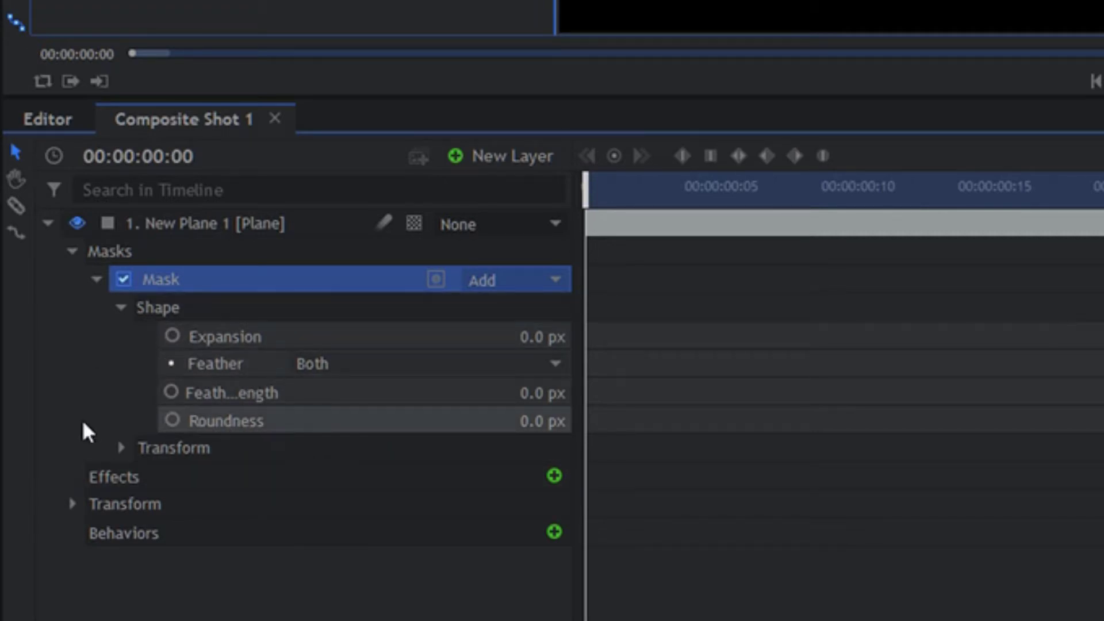
{"action": "left_click", "coordinate": [173, 422]}
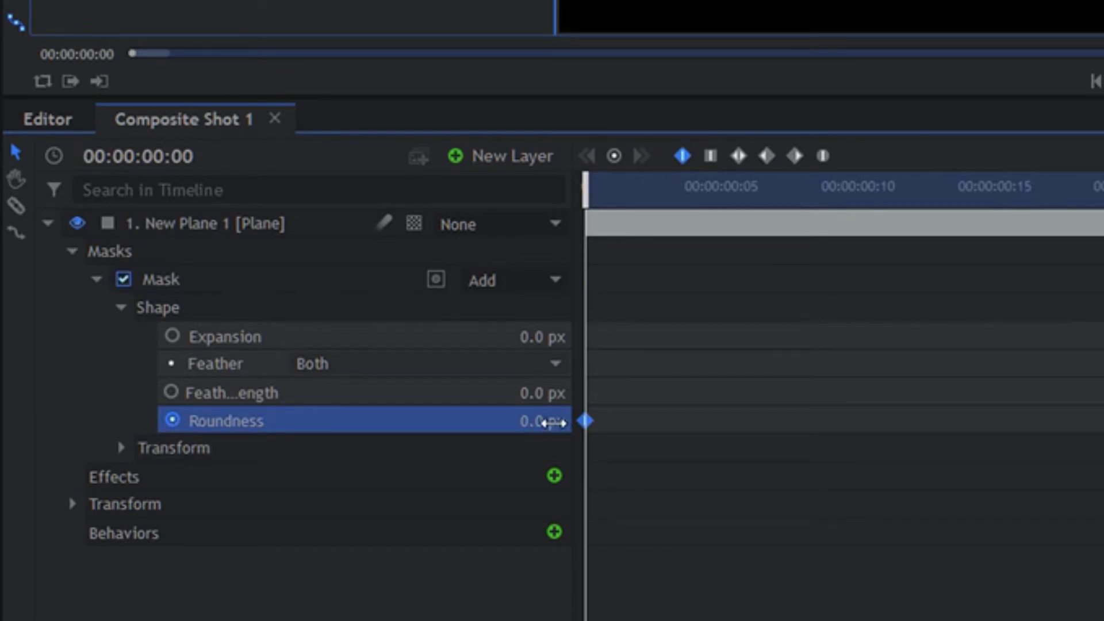
{"action": "left_click_drag", "start_coordinate": [541, 422], "coordinate": [569, 422]}
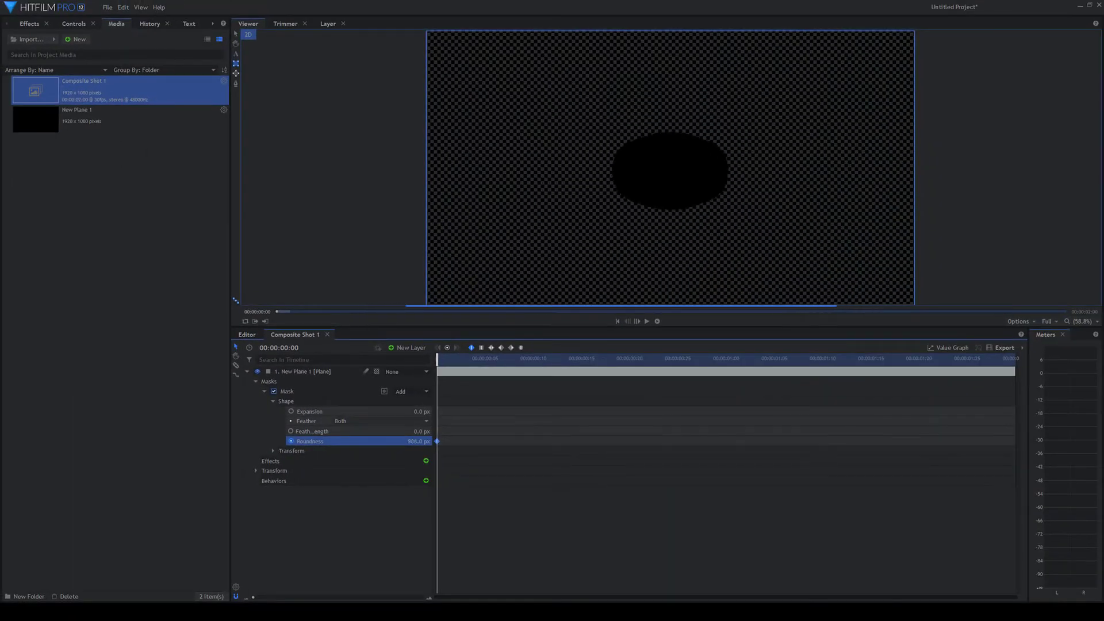
{"action": "left_click_drag", "start_coordinate": [417, 441], "coordinate": [432, 441]}
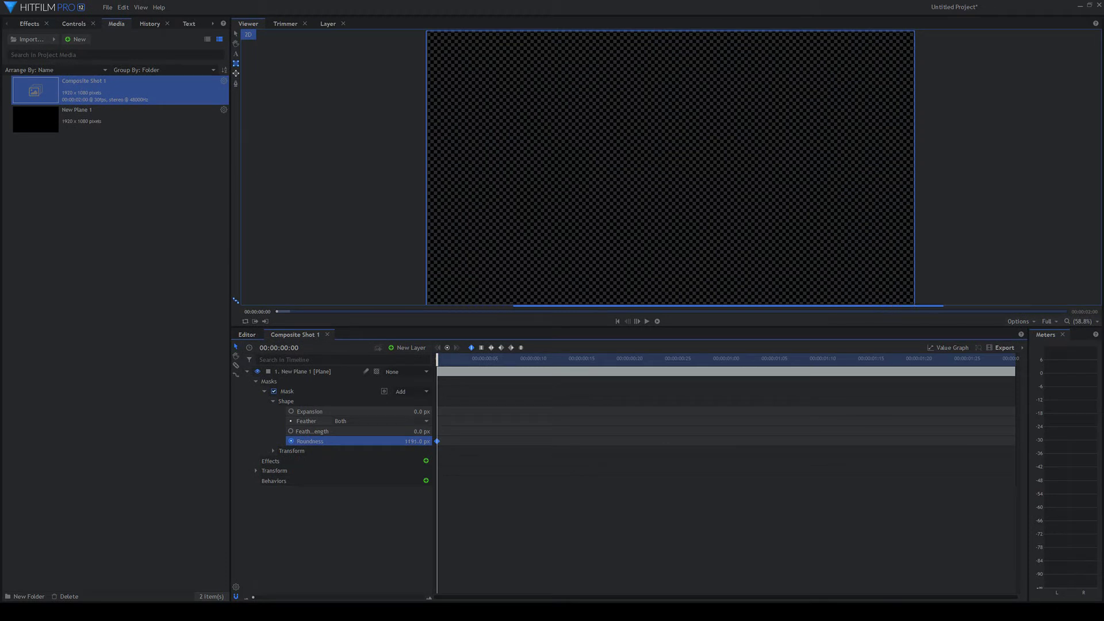
- Key Roundness to 0 px at one second and 1155 px at the end, make the keyframes Smooth, and play back
{"action": "left_click", "coordinate": [727, 363]}
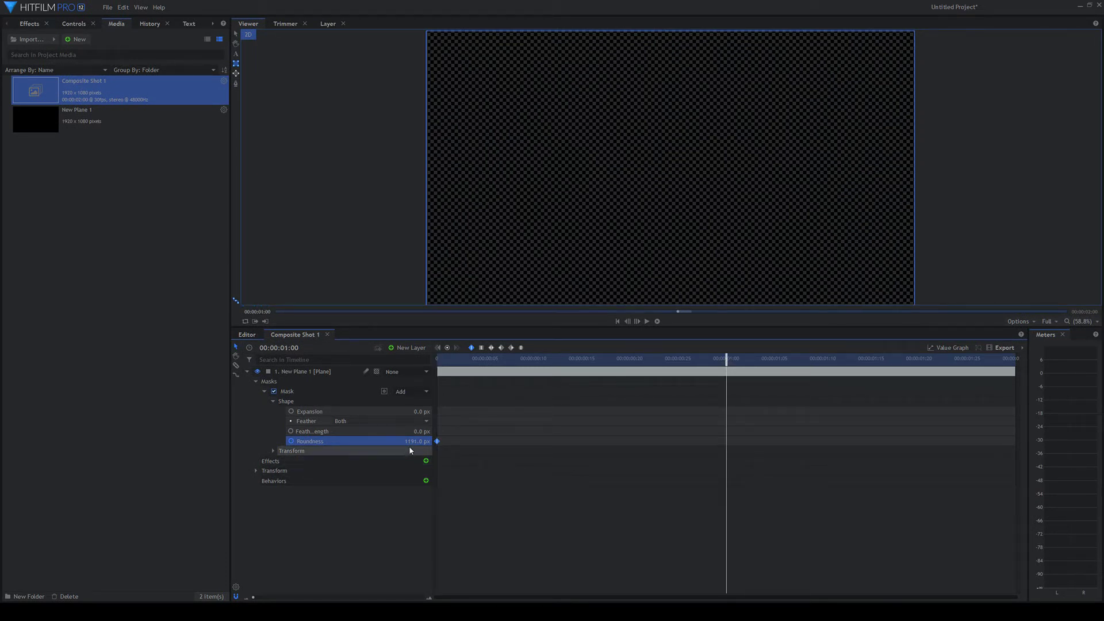
{"action": "left_click_drag", "start_coordinate": [416, 441], "coordinate": [382, 441]}
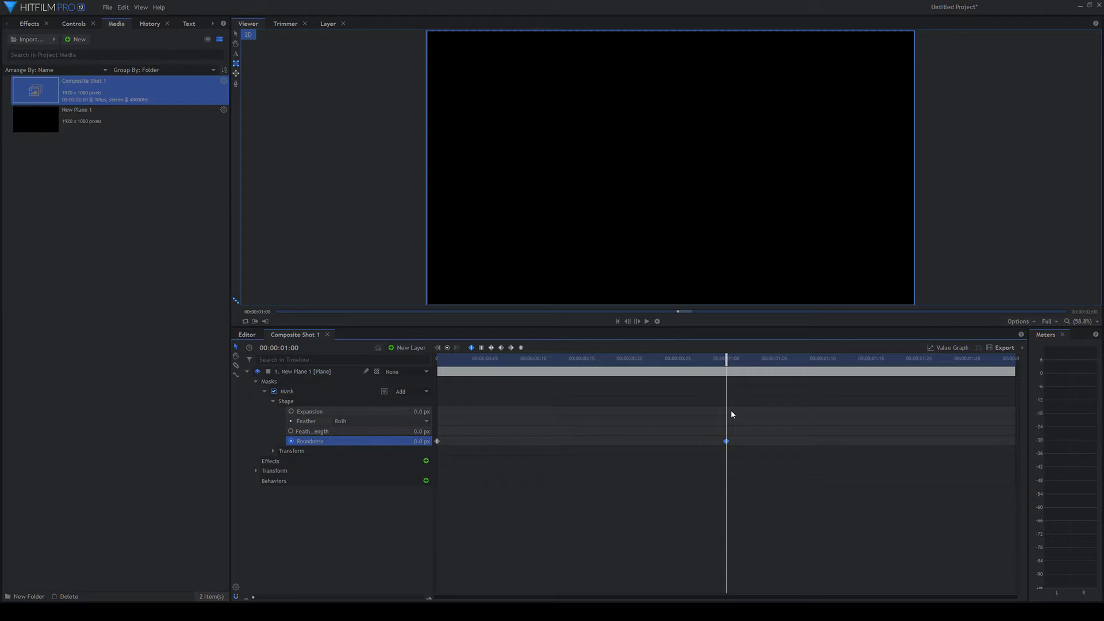
{"action": "key", "text": "End"}
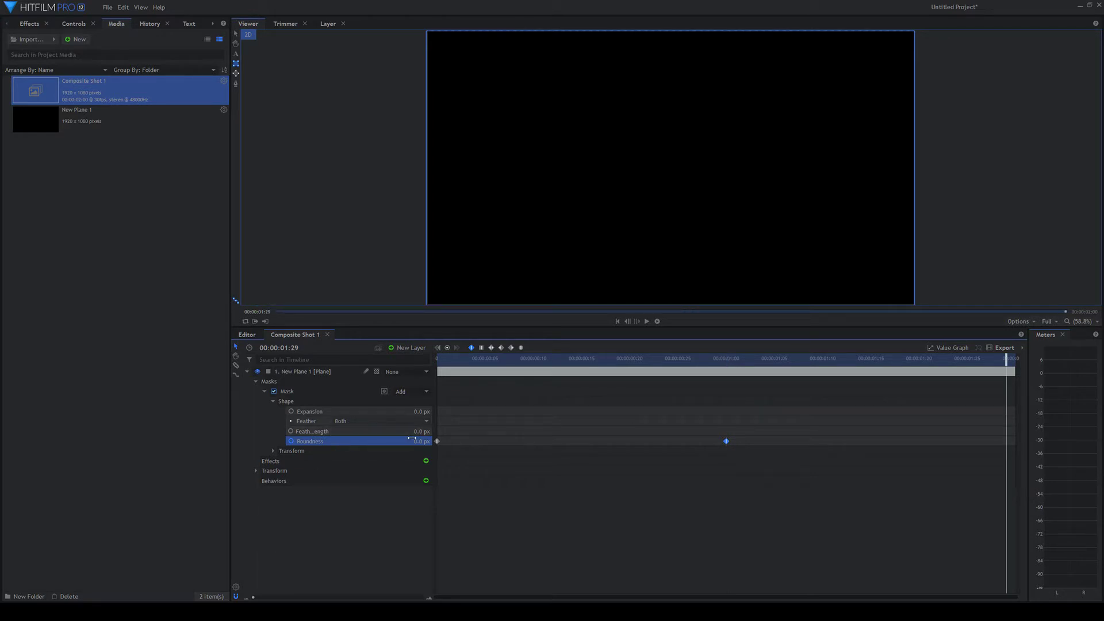
{"action": "left_click_drag", "start_coordinate": [412, 442], "coordinate": [453, 441]}
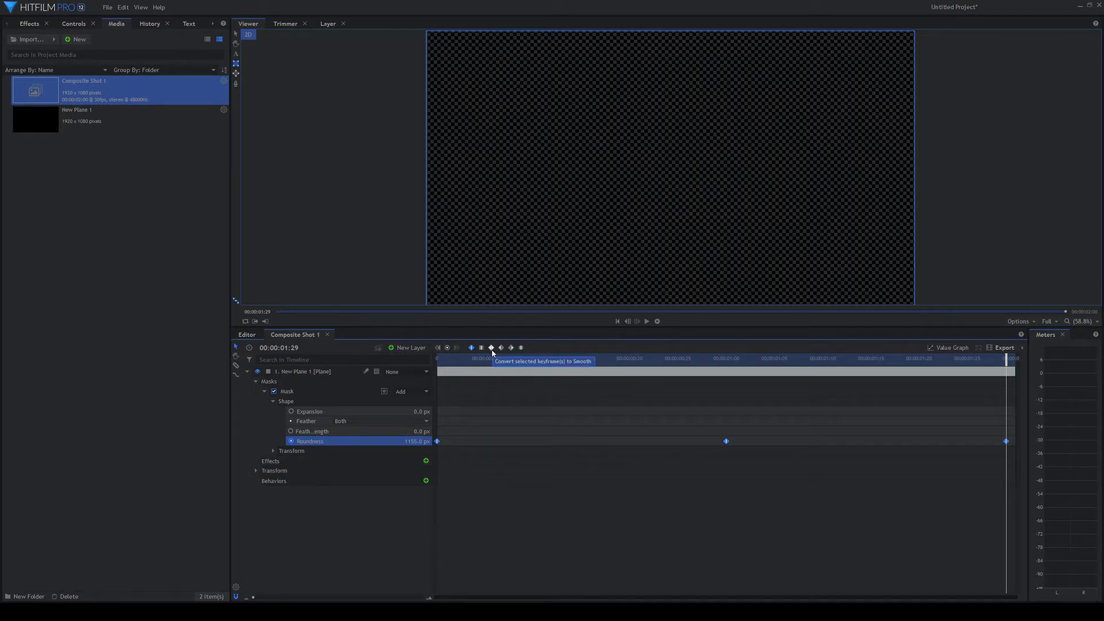
{"action": "left_click", "coordinate": [493, 350]}
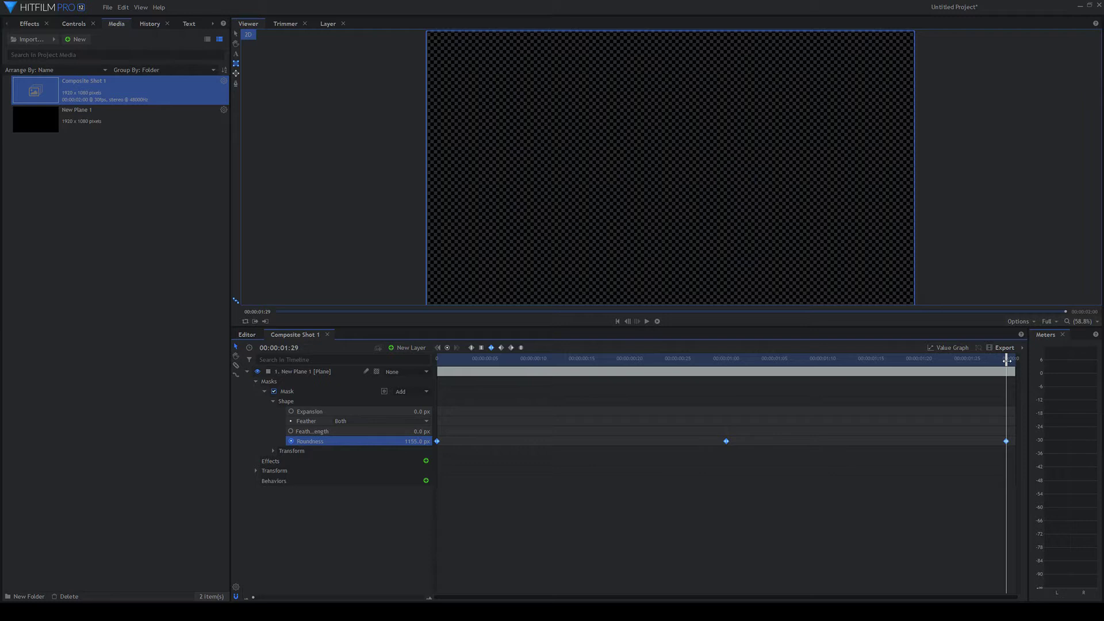
{"action": "key", "text": "Home"}
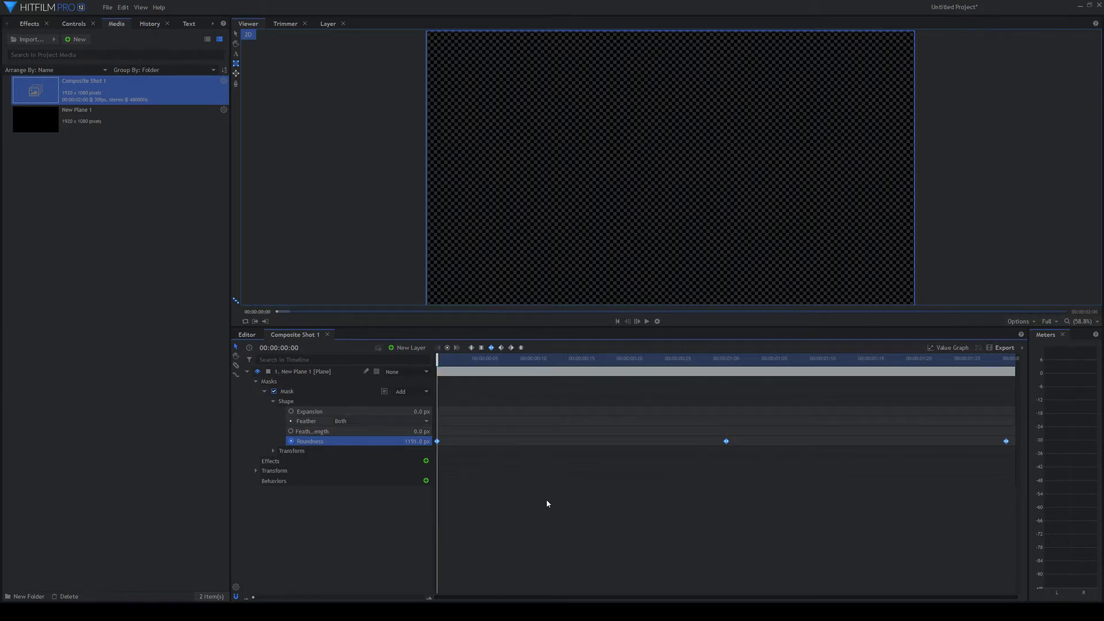
{"action": "key", "text": "space"}
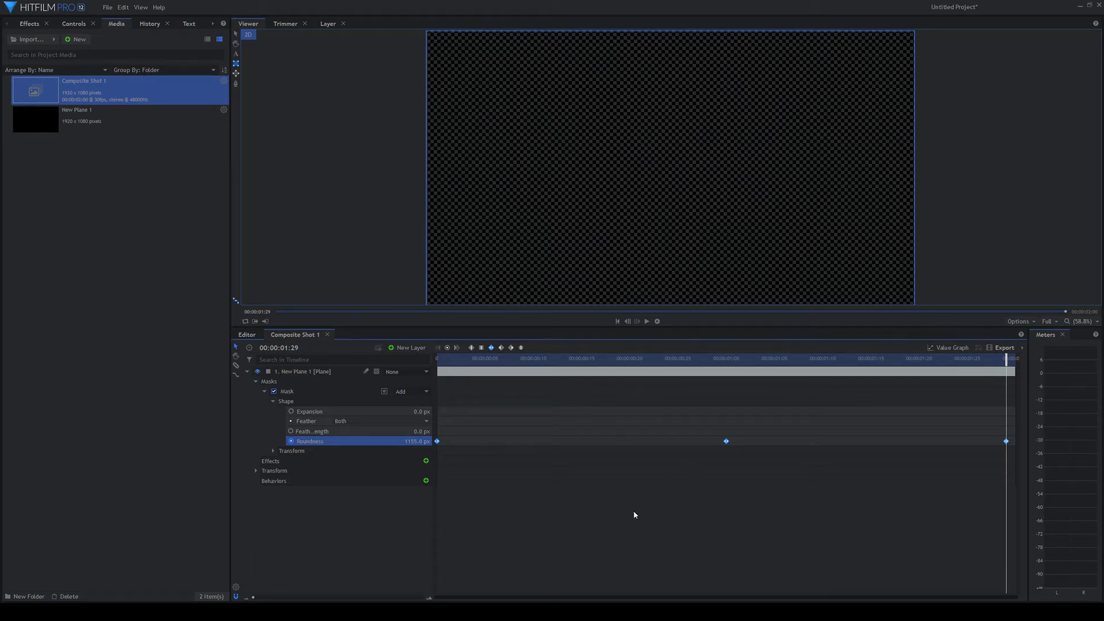
- Queue Composite Shot 1's contents, clear finished tasks, and render it as a CineForm alpha MOV
{"action": "left_click", "coordinate": [1004, 349]}
{"action": "left_click", "coordinate": [1047, 363]}
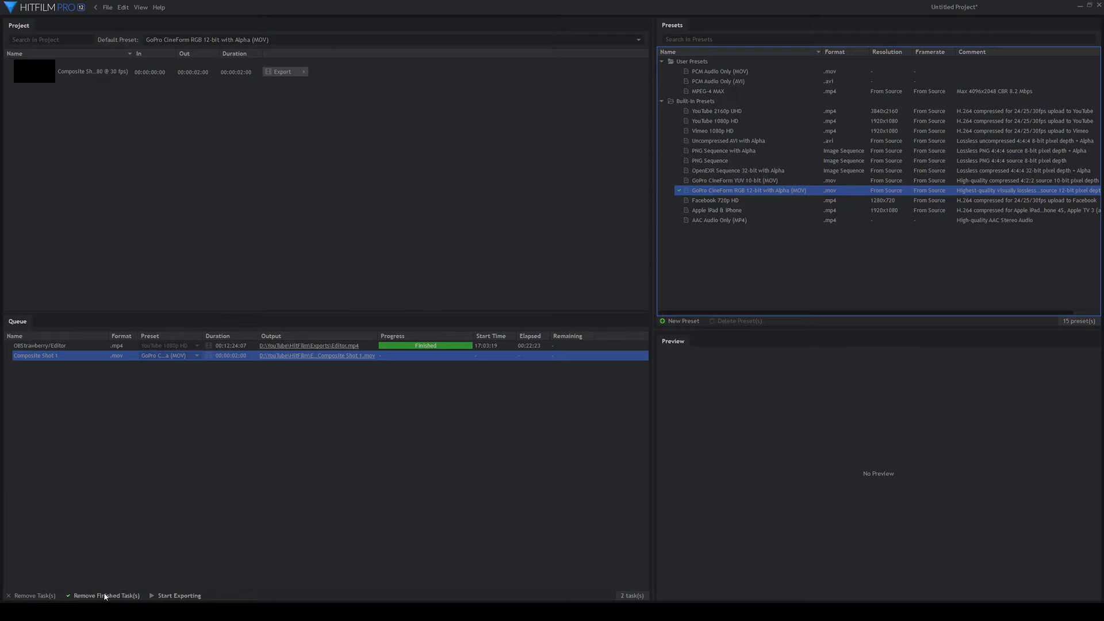
{"action": "left_click", "coordinate": [105, 596]}
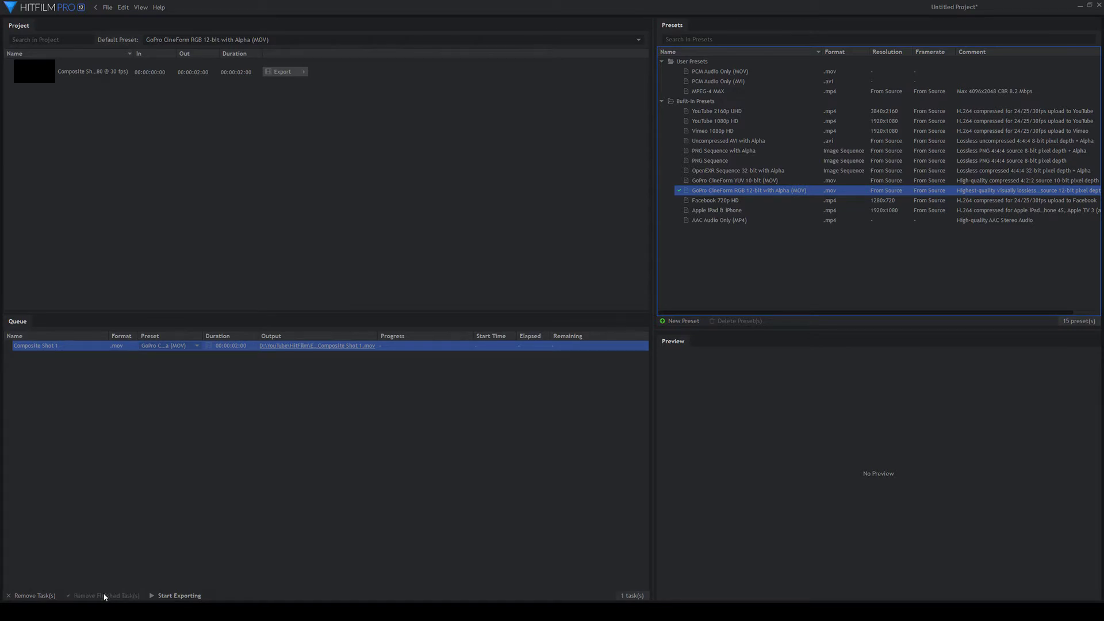
{"action": "left_click", "coordinate": [173, 595]}
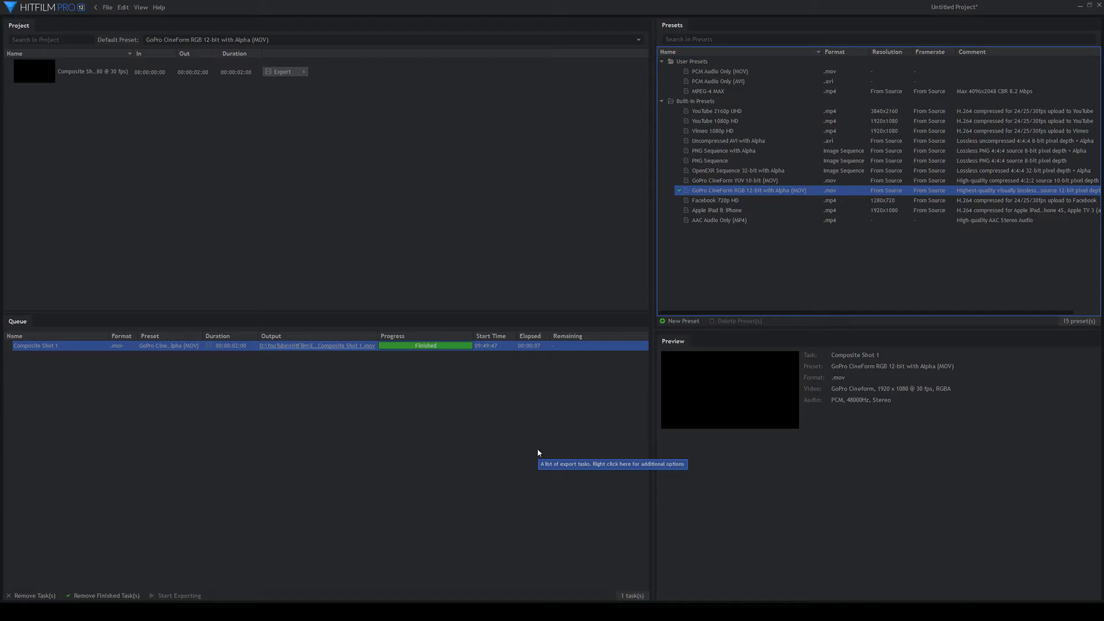
- Open the D:\YouTube\HitFilm\Exports folder to confirm Stinger2.mov exists, repositioning the window
{"action": "left_click", "coordinate": [296, 350]}
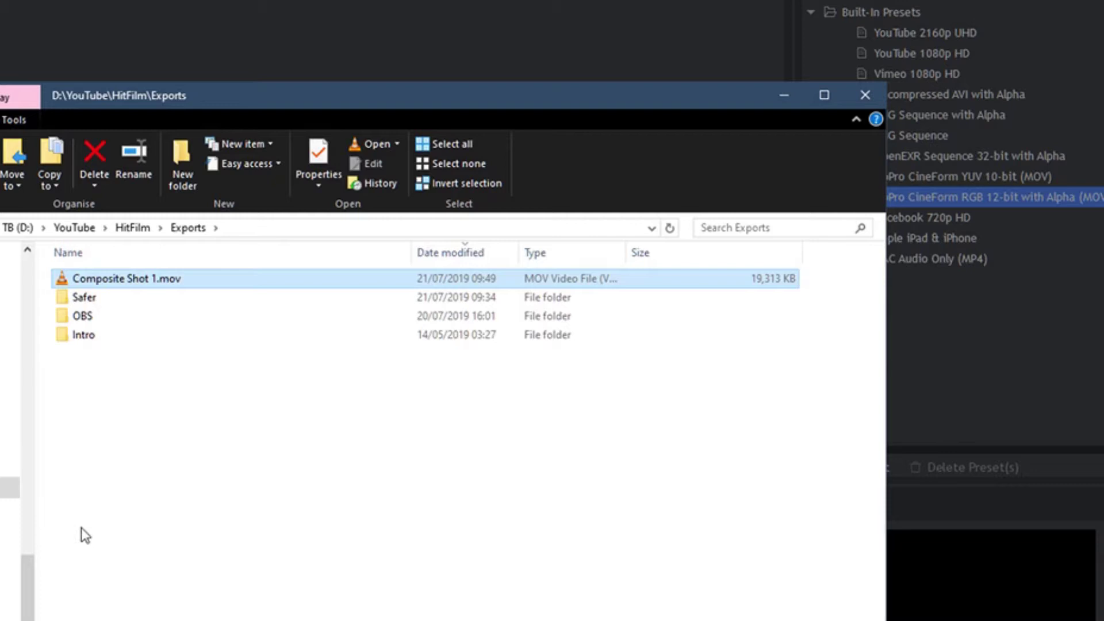
{"action": "left_click_drag", "start_coordinate": [485, 90], "coordinate": [559, 139]}
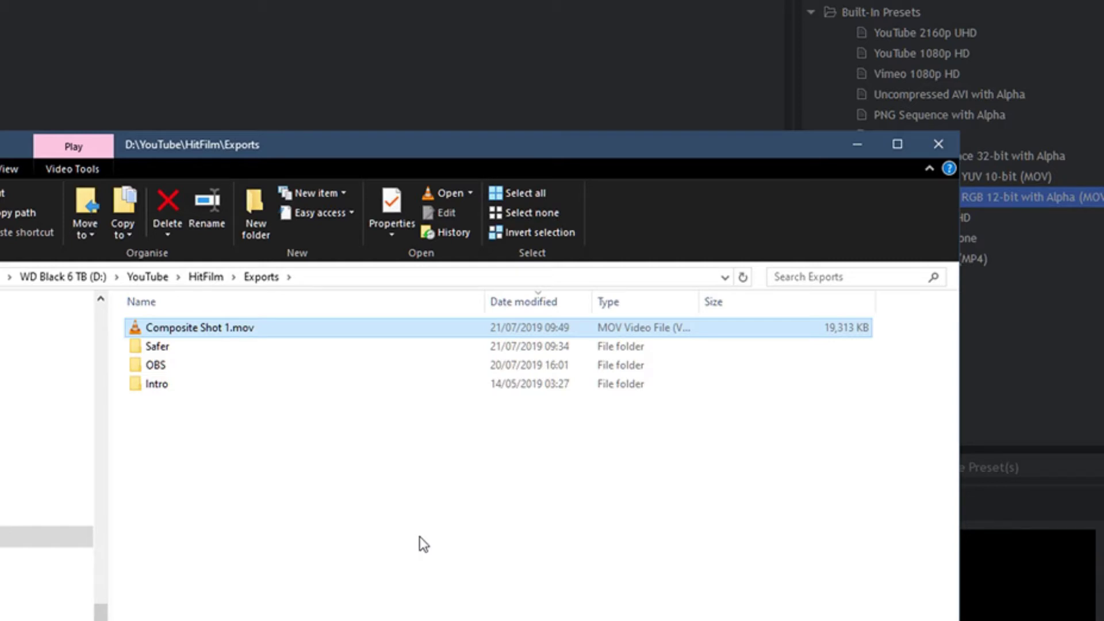
{"action": "left_click_drag", "start_coordinate": [513, 145], "coordinate": [379, 91]}
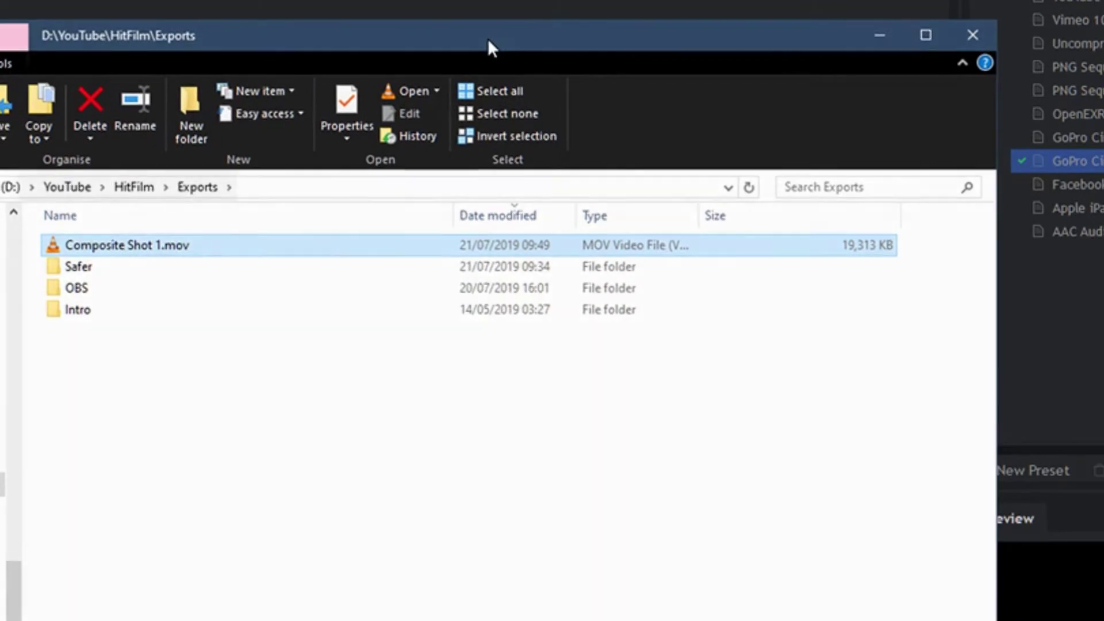
{"action": "left_click_drag", "start_coordinate": [487, 40], "coordinate": [472, 23]}
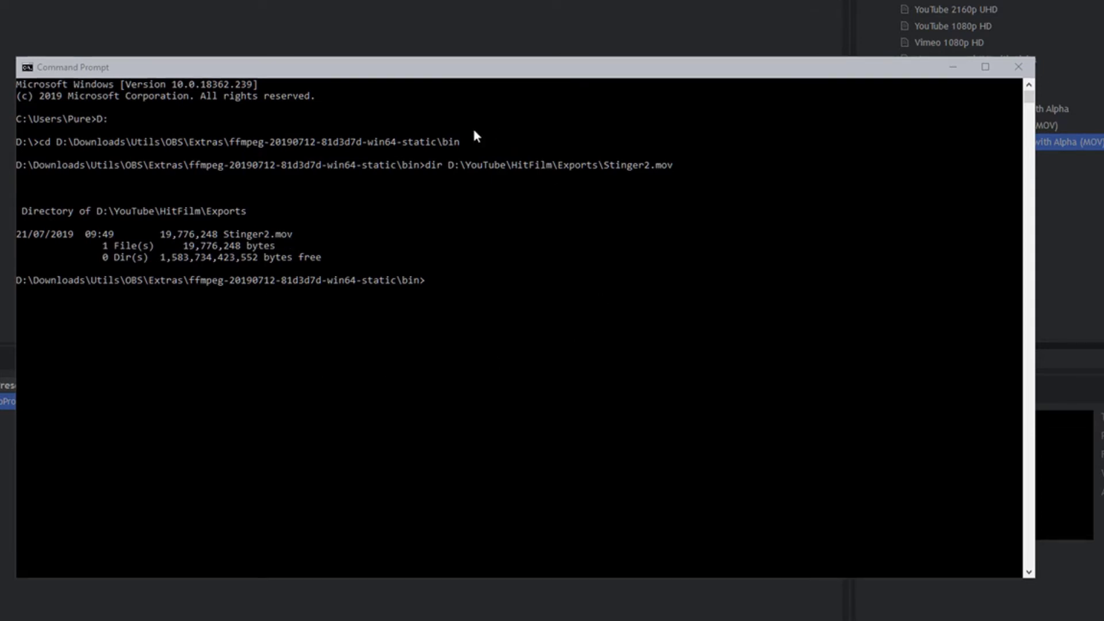
- Paste the two-pass ffmpeg command encoding Stinger2.mov to VP9/Opus Stinger2-2pass.webm at -crf 31, and widen the console
{"action": "left_click", "coordinate": [545, 333]}
{"action": "right_click", "coordinate": [514, 299]}
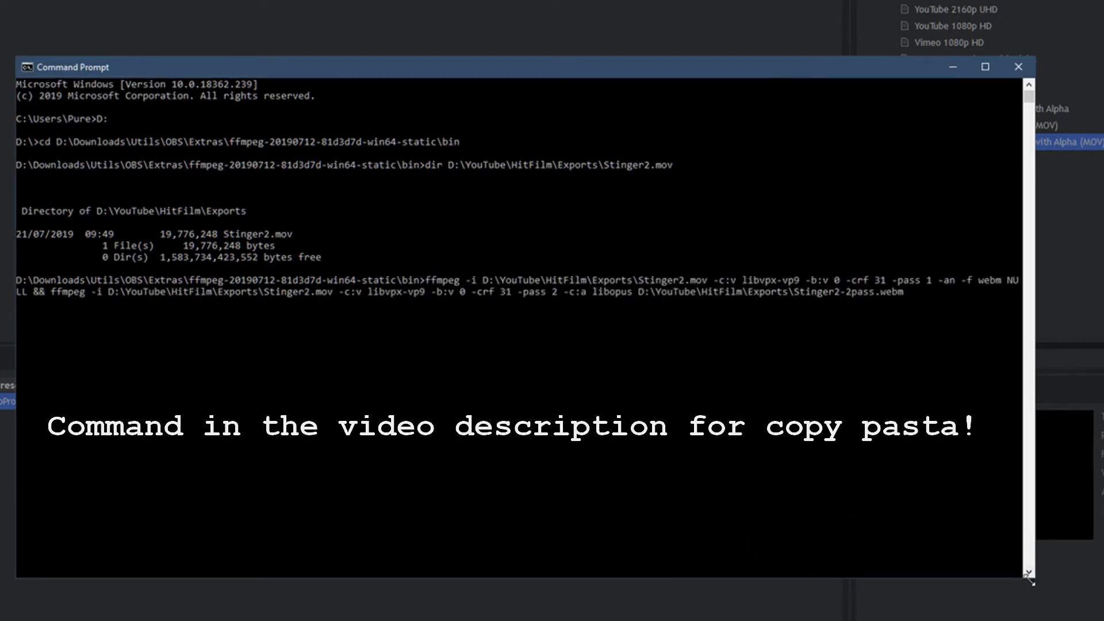
{"action": "left_click_drag", "start_coordinate": [1029, 577], "coordinate": [1103, 620]}
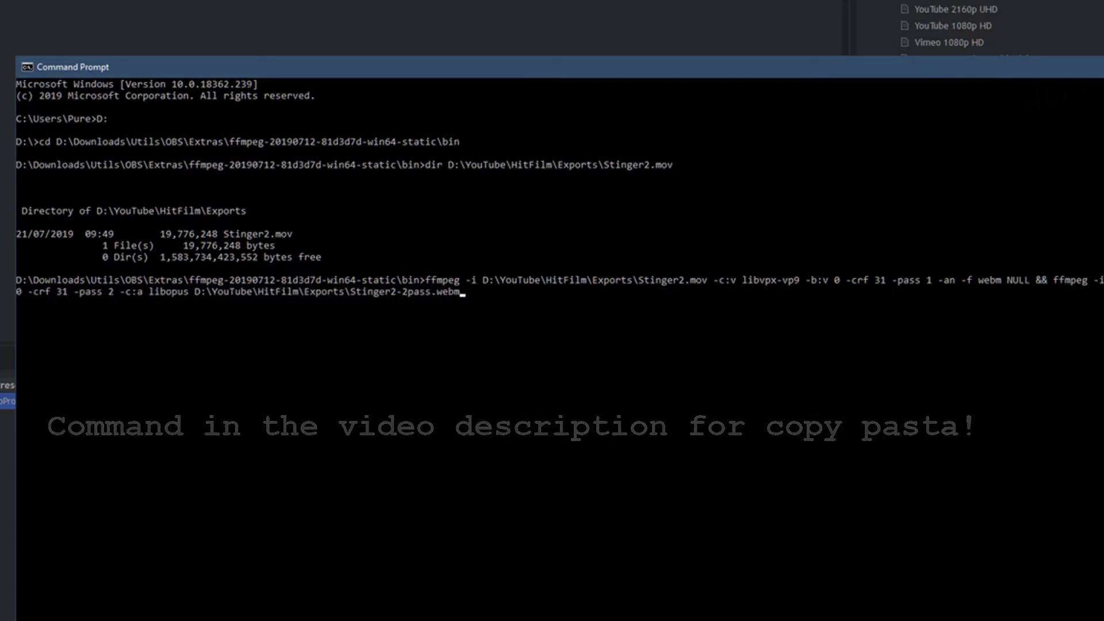
{"action": "left_click_drag", "start_coordinate": [1103, 620], "coordinate": [1067, 620]}
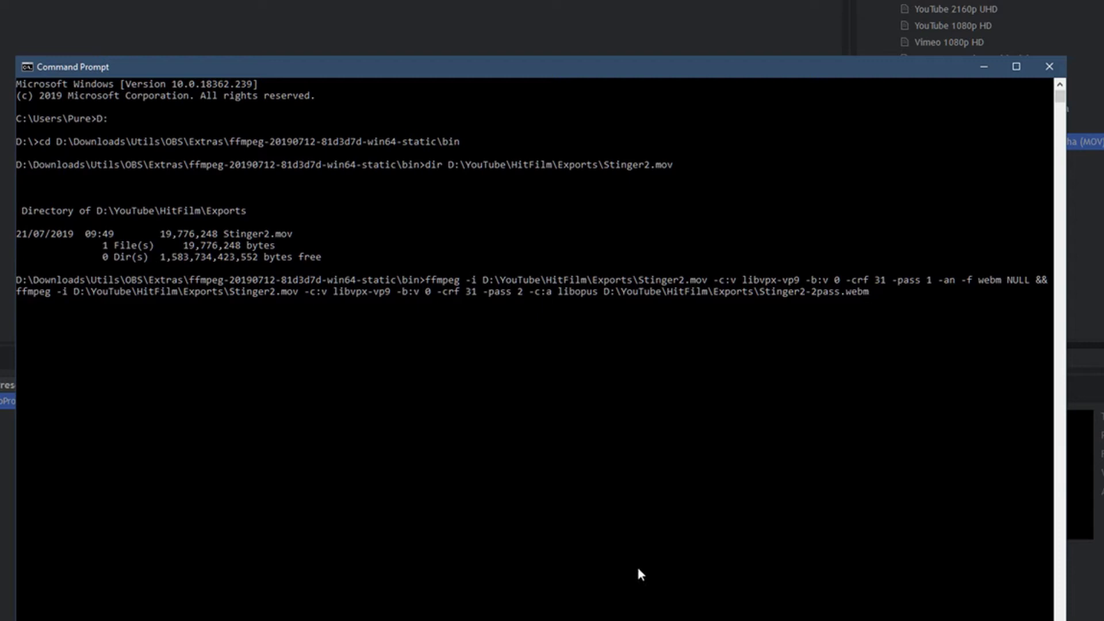
- Run the two-pass encode, answering y to overwrite the NULL output
{"action": "key", "text": "Return"}
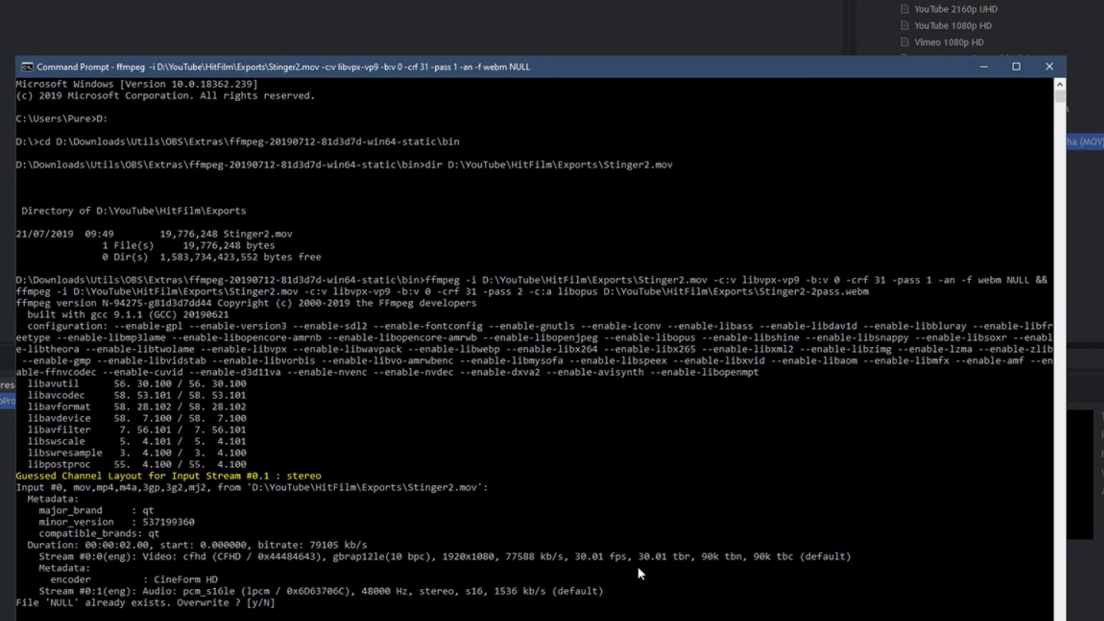
{"action": "type", "text": "y"}
{"action": "key", "text": "Return"}
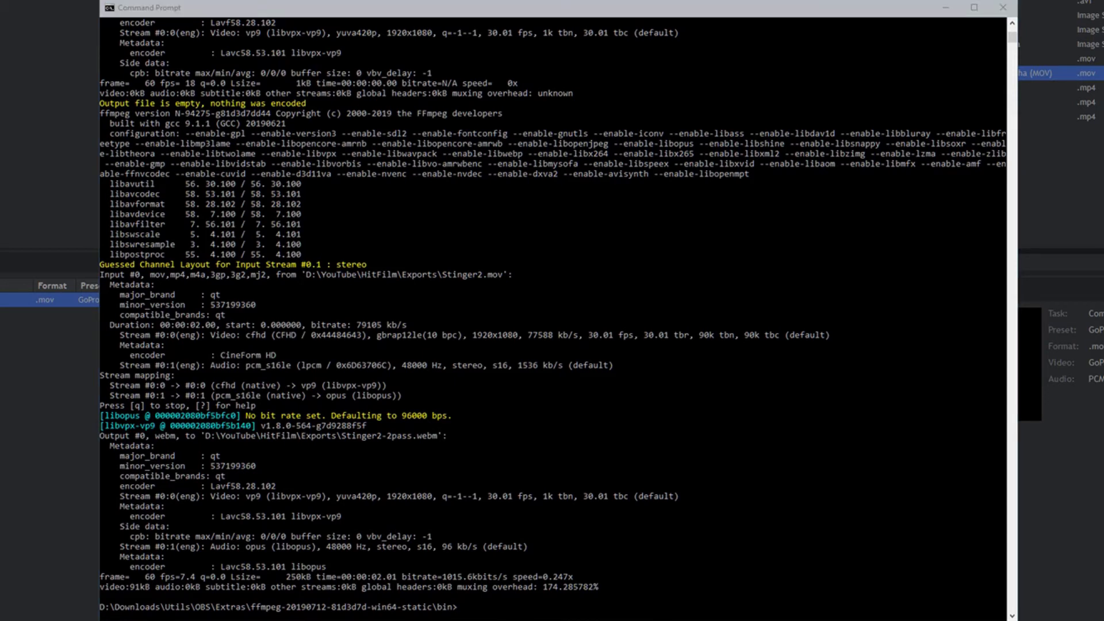
- List Stinger2-2pass.webm with dir to confirm its 255,670-byte size
{"action": "left_click", "coordinate": [748, 429]}
{"action": "type", "text": "dir"}
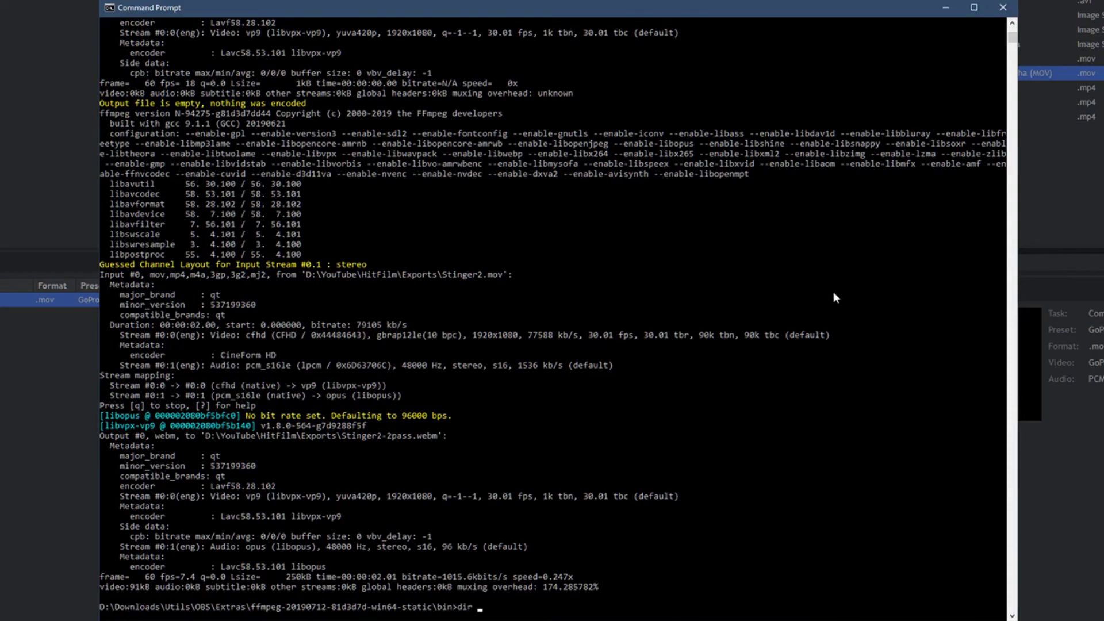
{"action": "type", "text": "D:\\YouTube\\HitFilm\\Exports\\Stinger2-2pass.webm"}
{"action": "key", "text": "Return"}
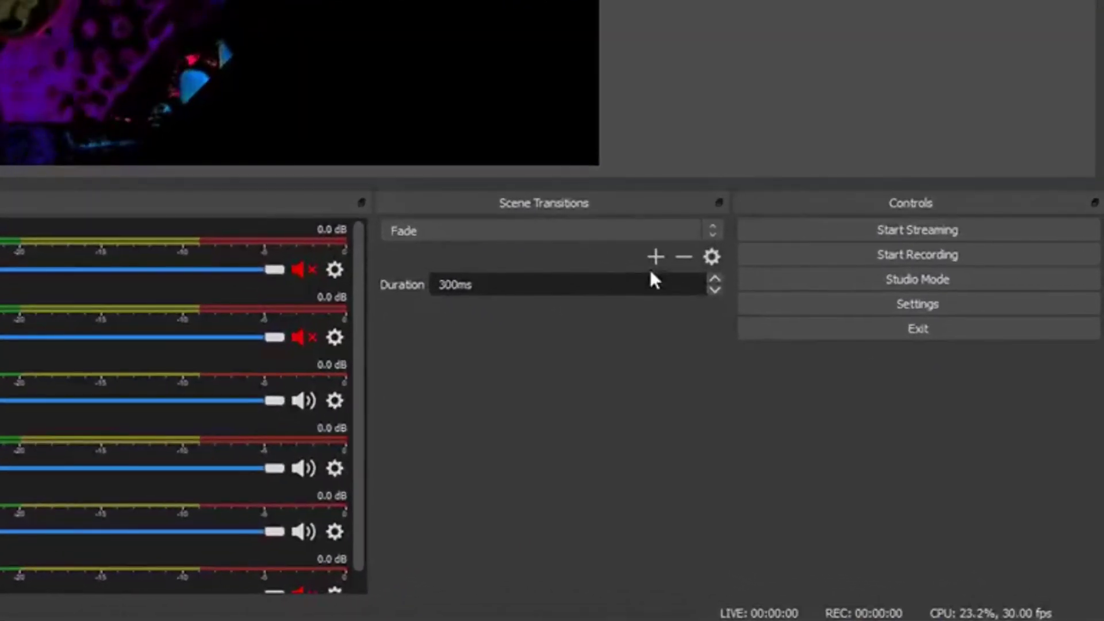
- Add a new Stinger scene transition and keep the name Stinger
{"action": "left_click", "coordinate": [660, 259]}
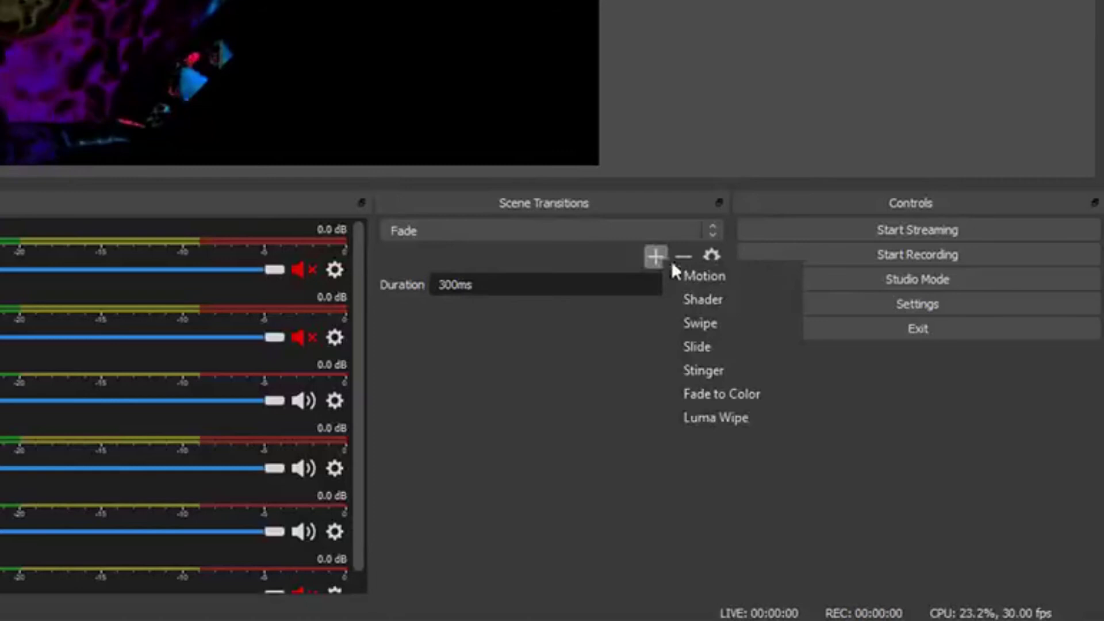
{"action": "left_click", "coordinate": [737, 372]}
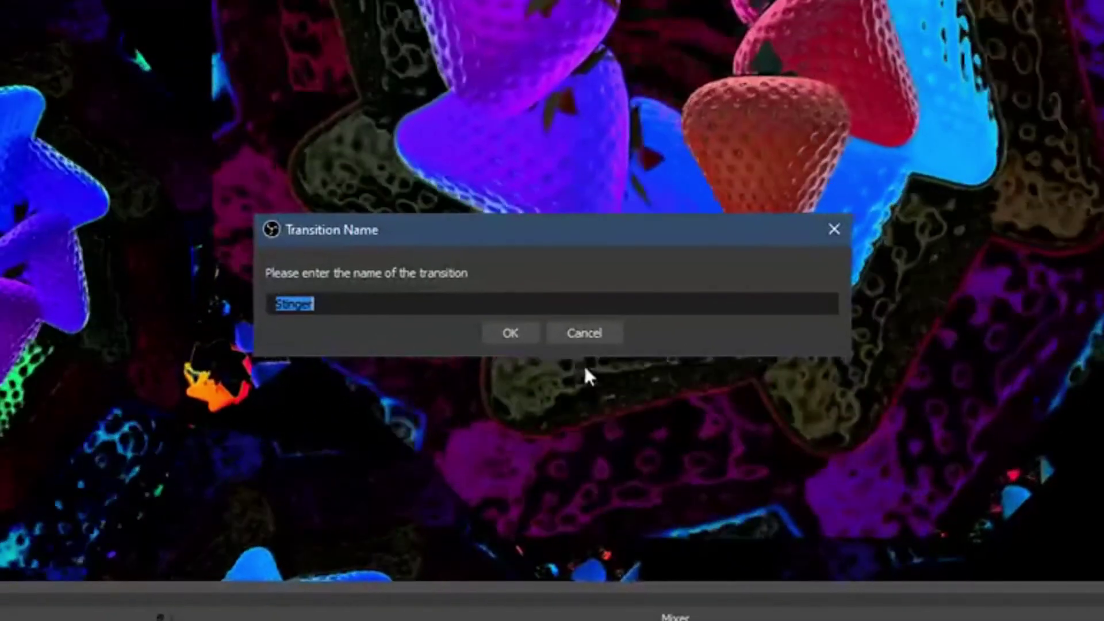
{"action": "left_click", "coordinate": [518, 333]}
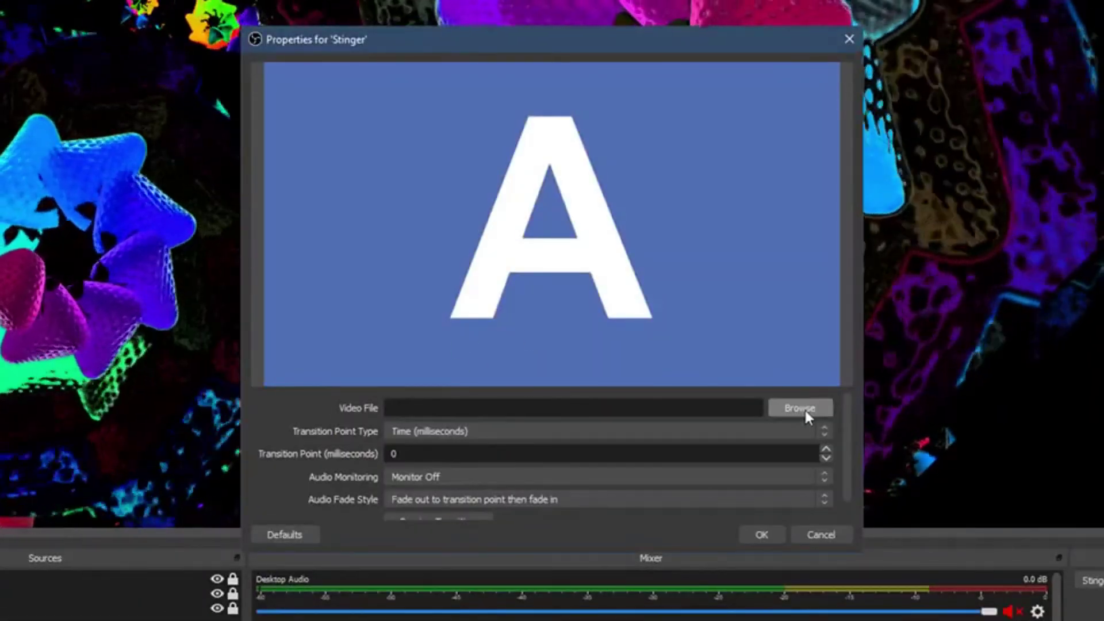
- Choose Stinger2-2pass.webm as the stinger's video file
{"action": "left_click", "coordinate": [804, 408]}
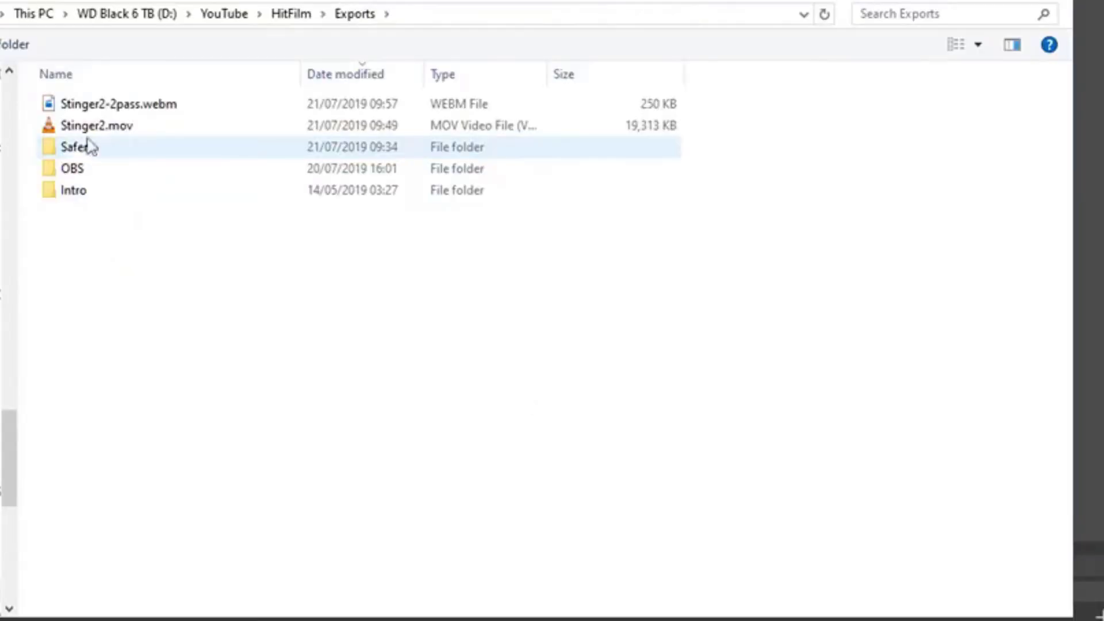
{"action": "left_click", "coordinate": [121, 110]}
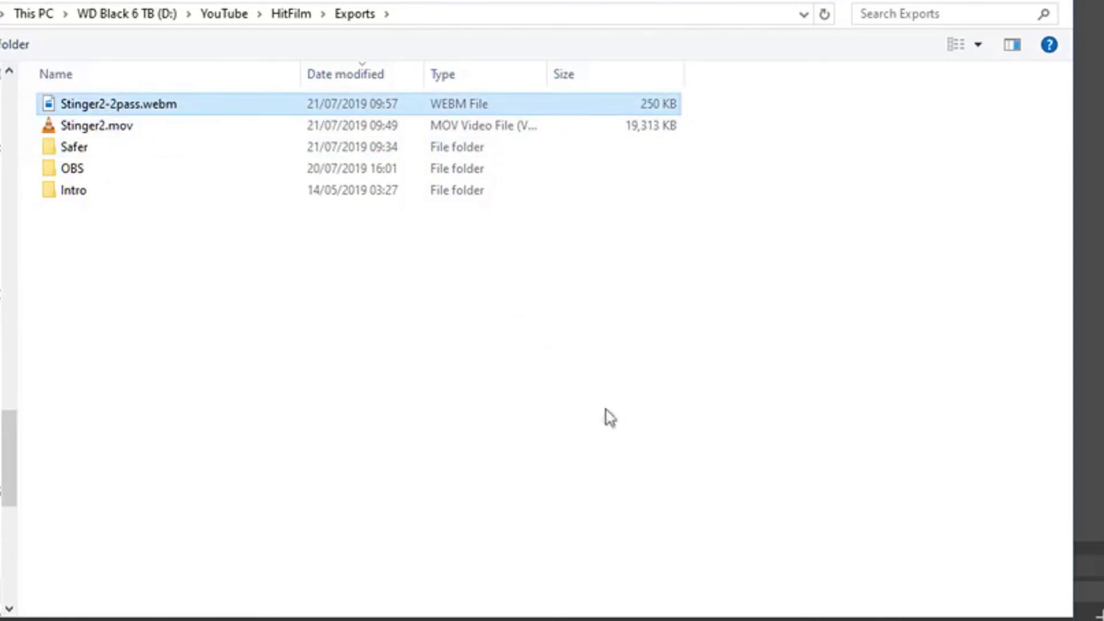
{"action": "key", "text": "Return"}
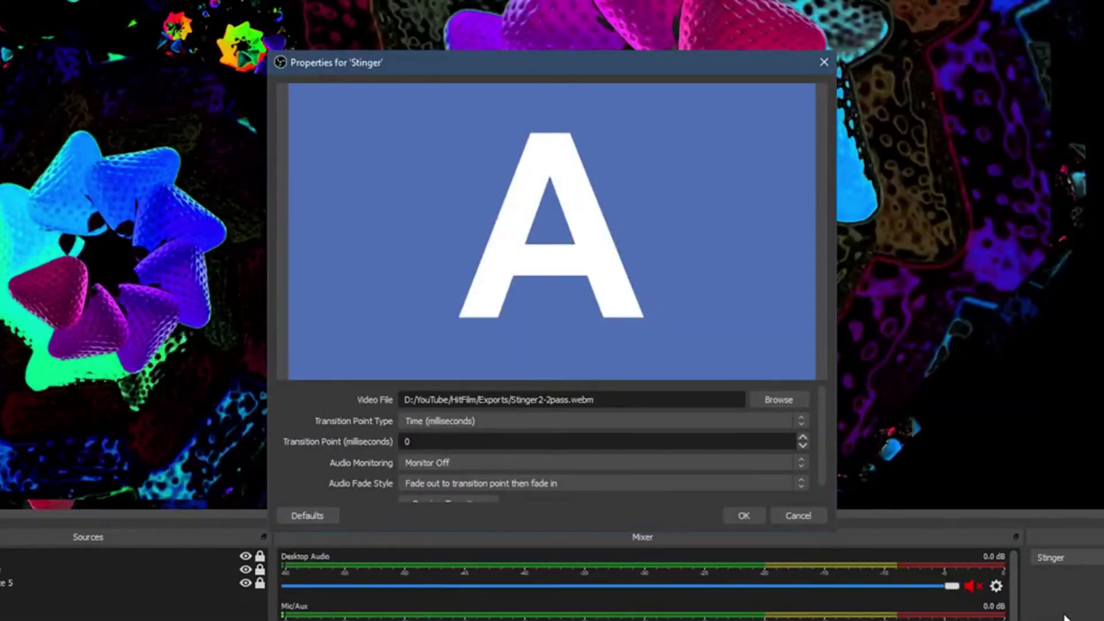
- Set the transition point to 1000 ms, preview the stinger twice, and save the settings
{"action": "double_click", "coordinate": [410, 442]}
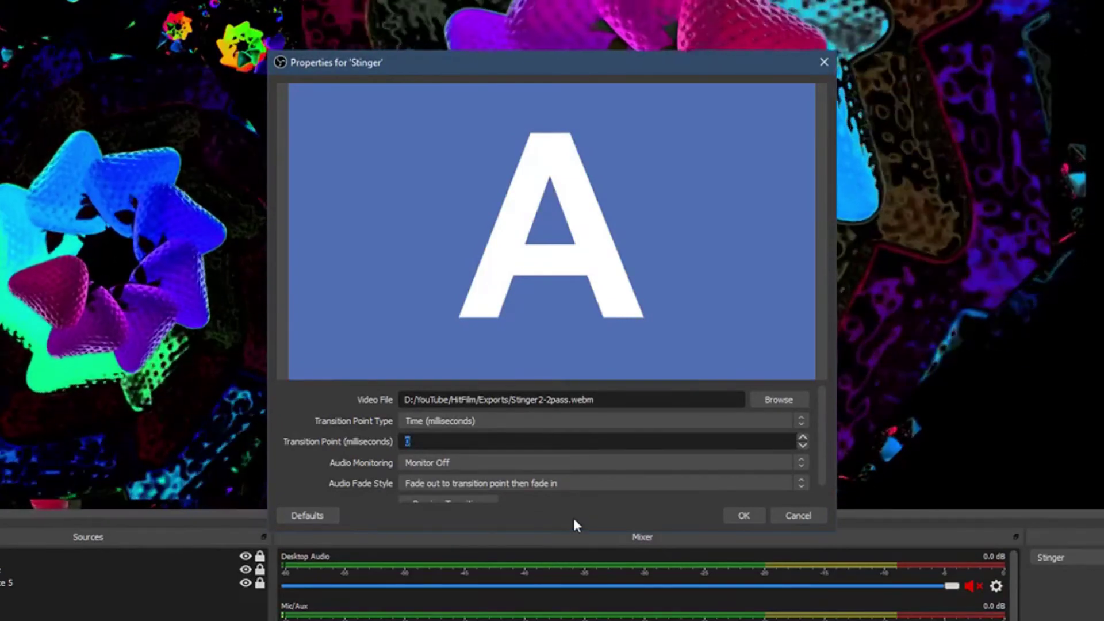
{"action": "type", "text": "1000"}
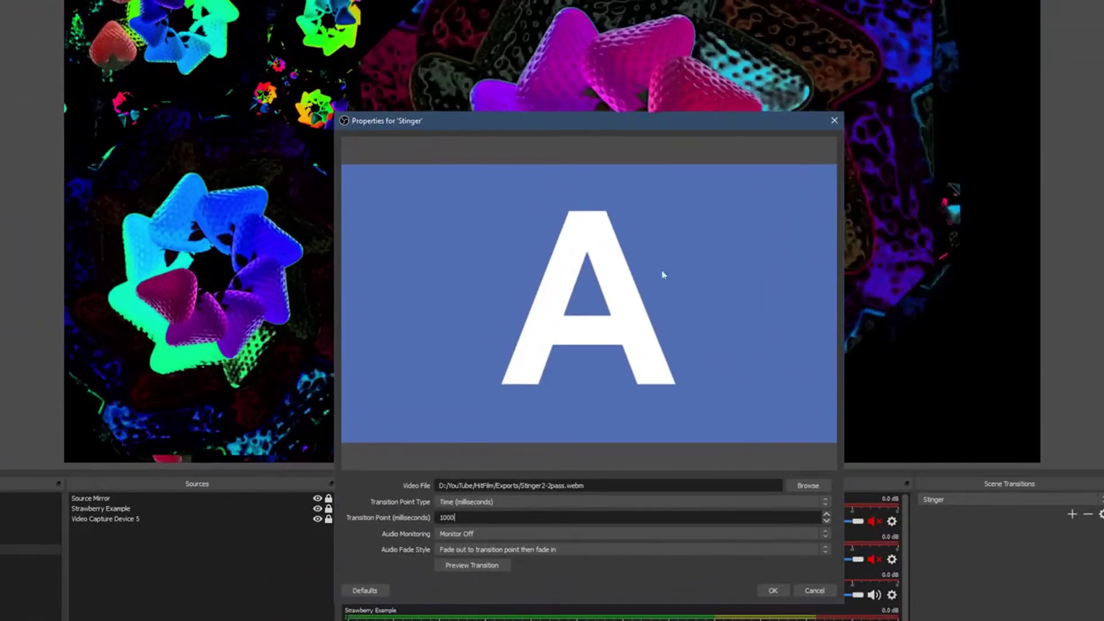
{"action": "left_click_drag", "start_coordinate": [579, 121], "coordinate": [518, 4]}
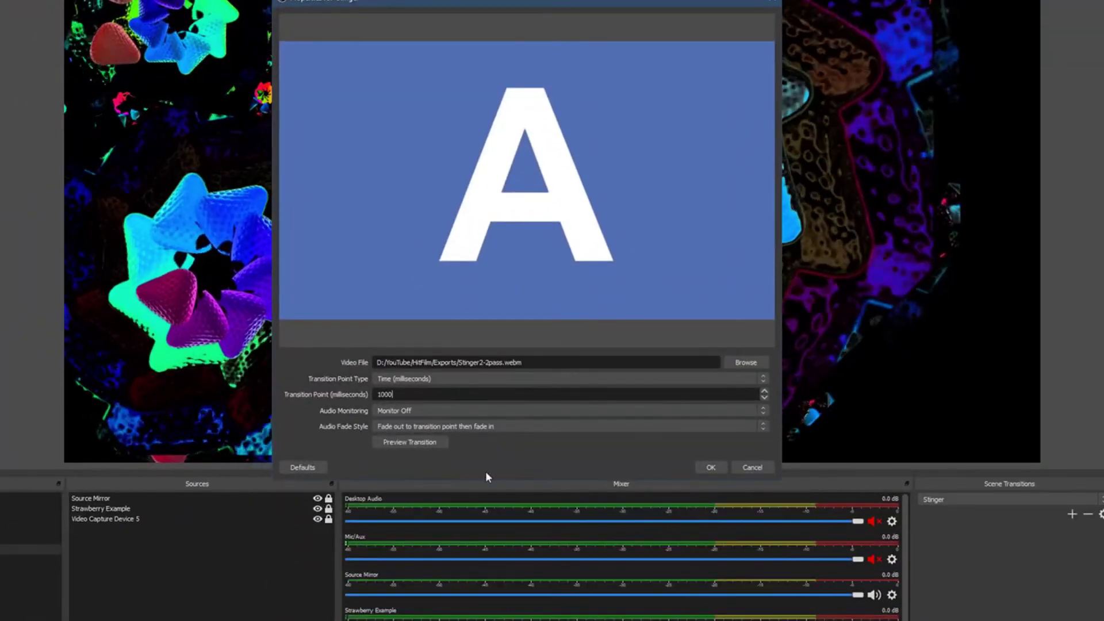
{"action": "left_click", "coordinate": [435, 443]}
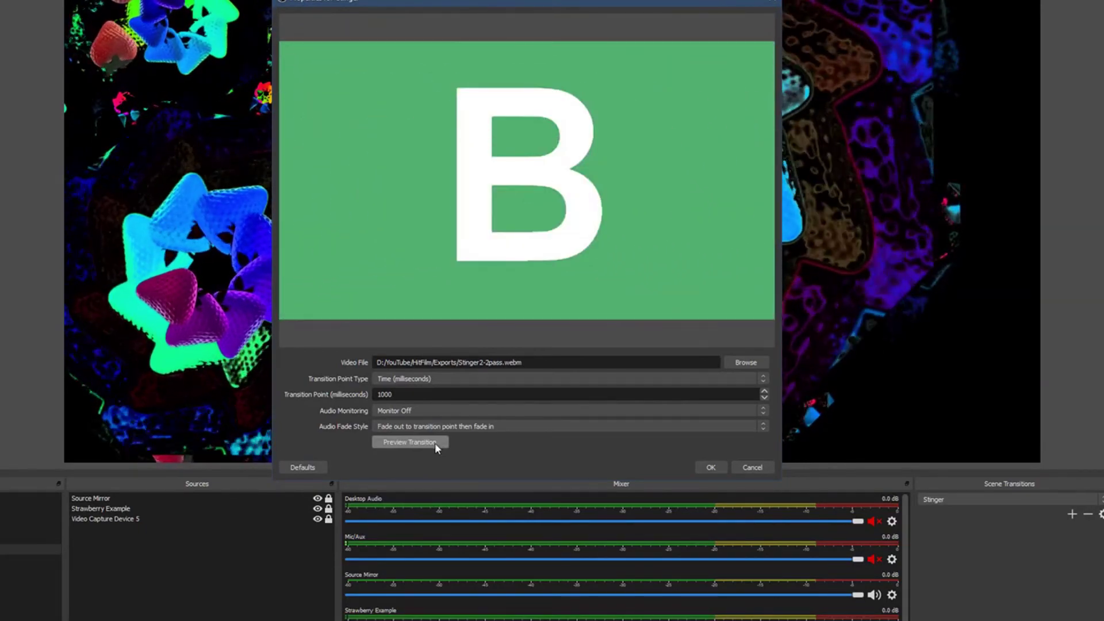
{"action": "left_click", "coordinate": [435, 443]}
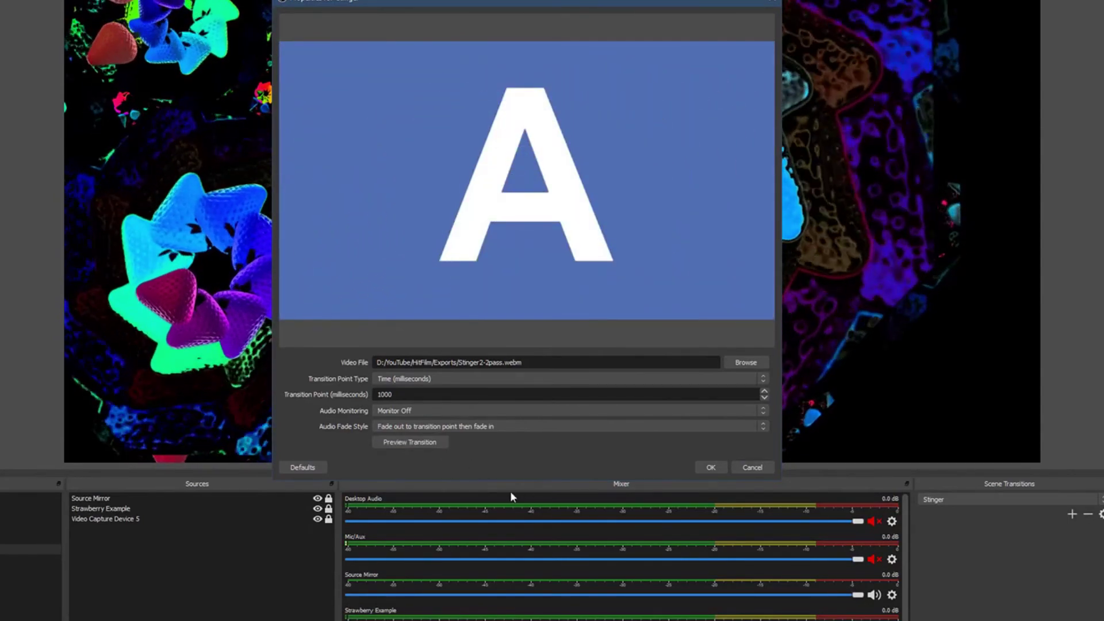
{"action": "left_click", "coordinate": [711, 468]}
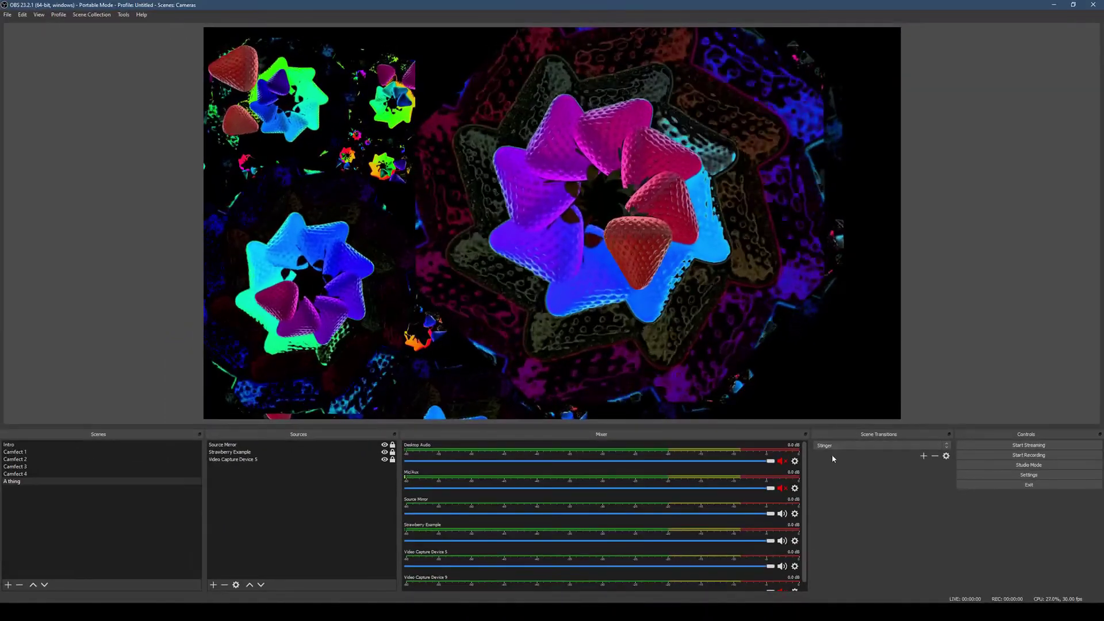
- Switch from the A thing scene through Camfect 4 and Camfect 3 to Camfect 2, previewing the Stinger transition
{"action": "left_click", "coordinate": [25, 482]}
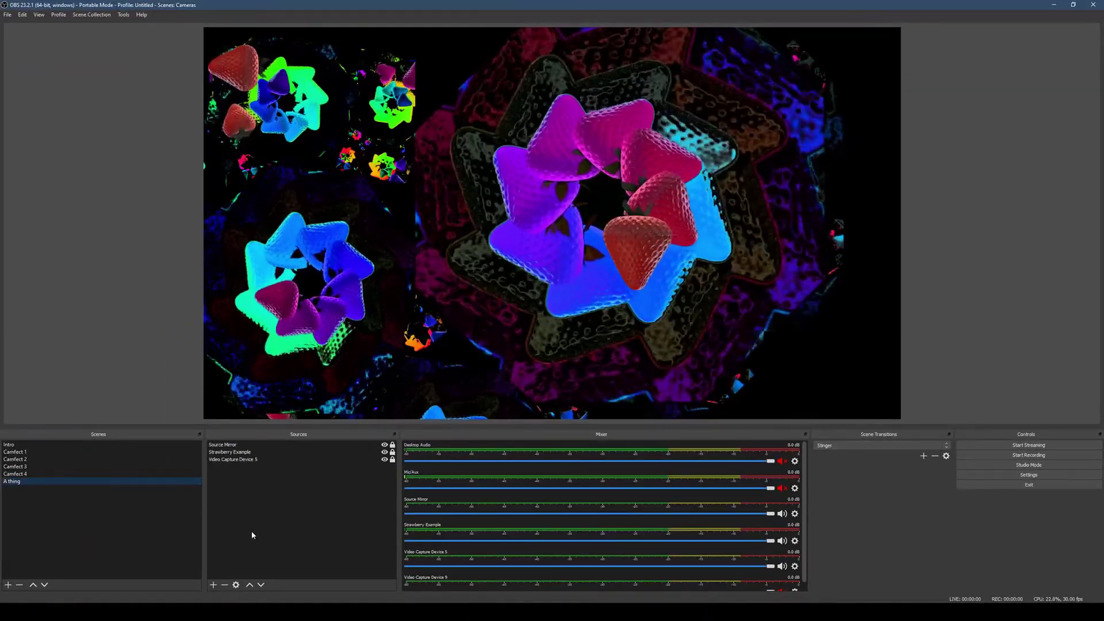
{"action": "key", "text": "Up"}
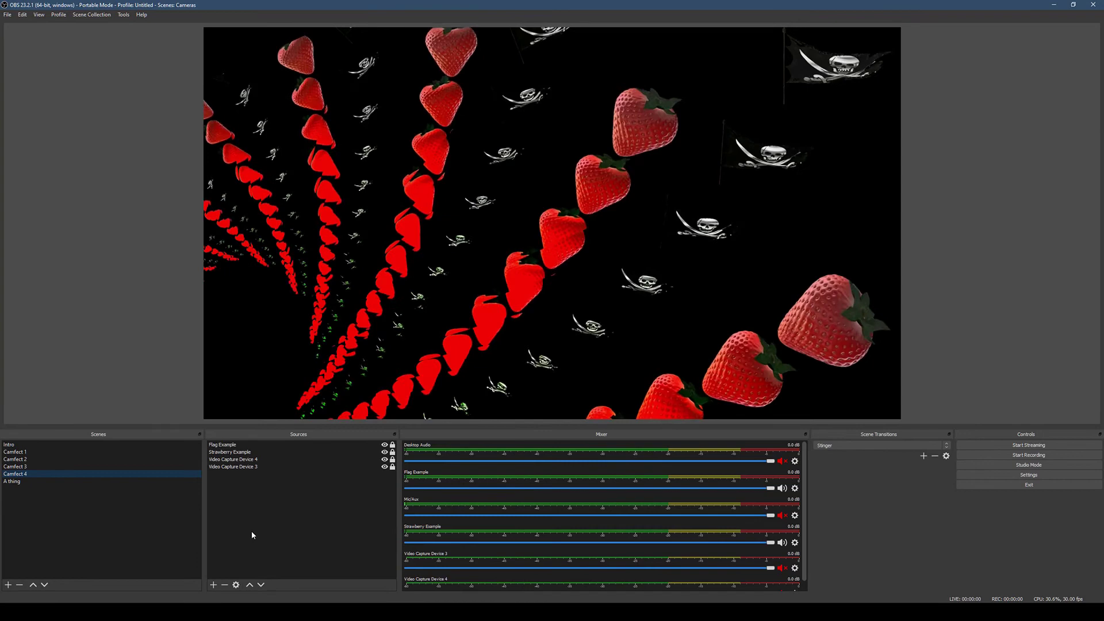
{"action": "key", "text": "Down"}
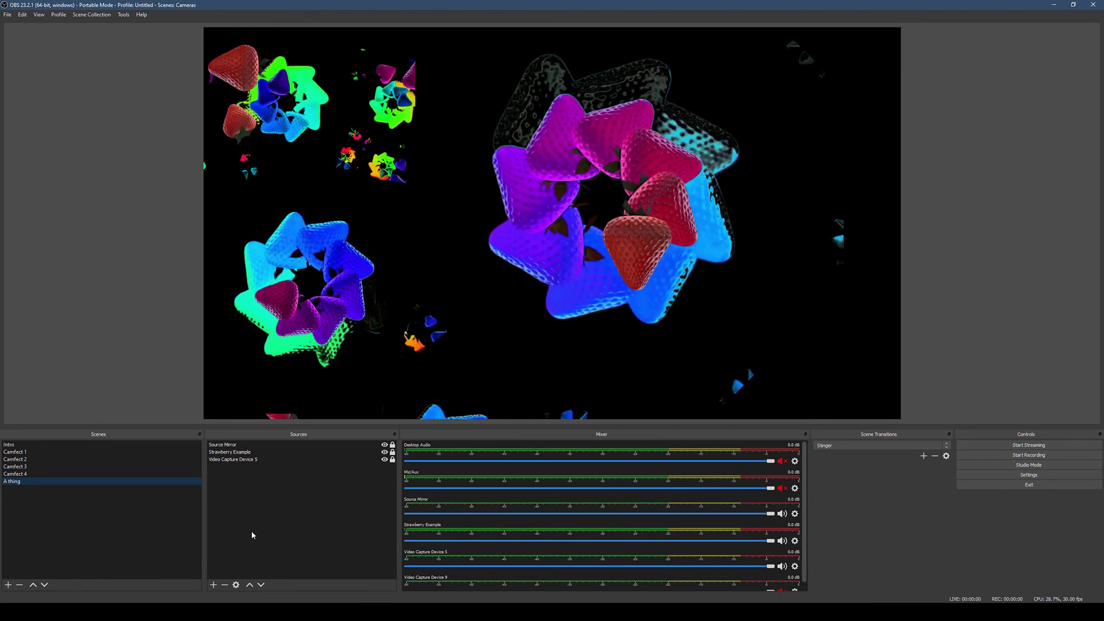
{"action": "key", "text": "Up"}
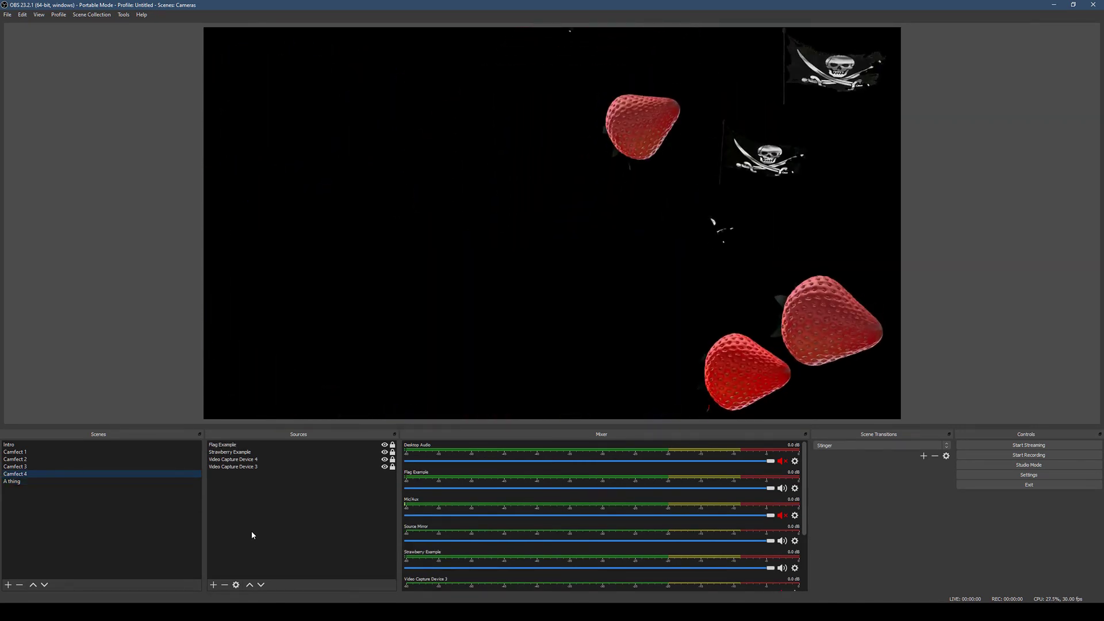
{"action": "key", "text": "Up"}
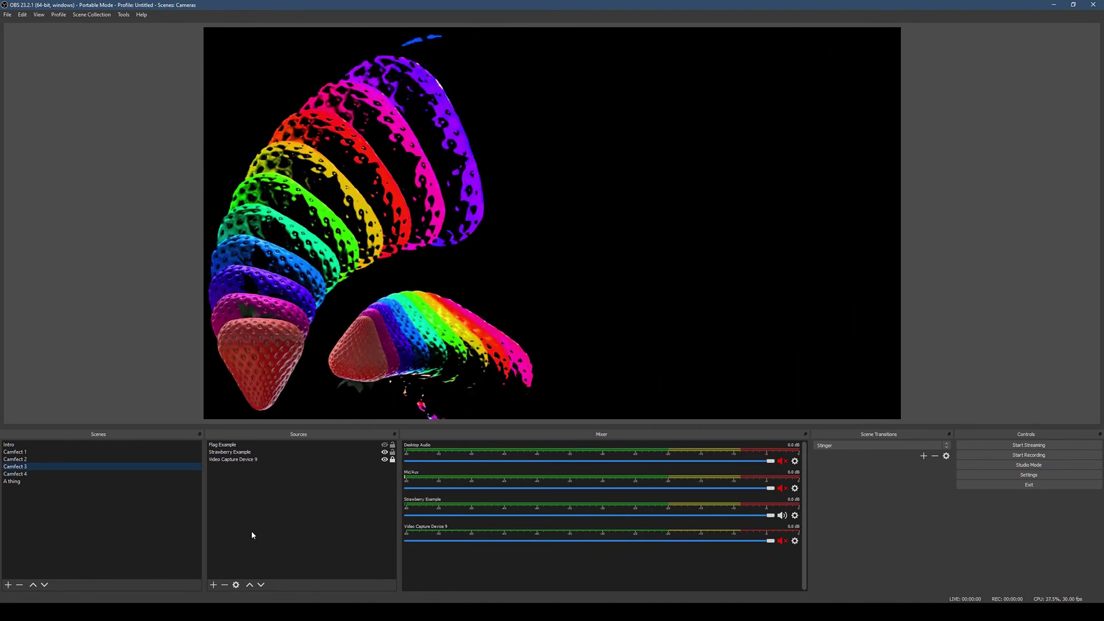
{"action": "key", "text": "Up"}
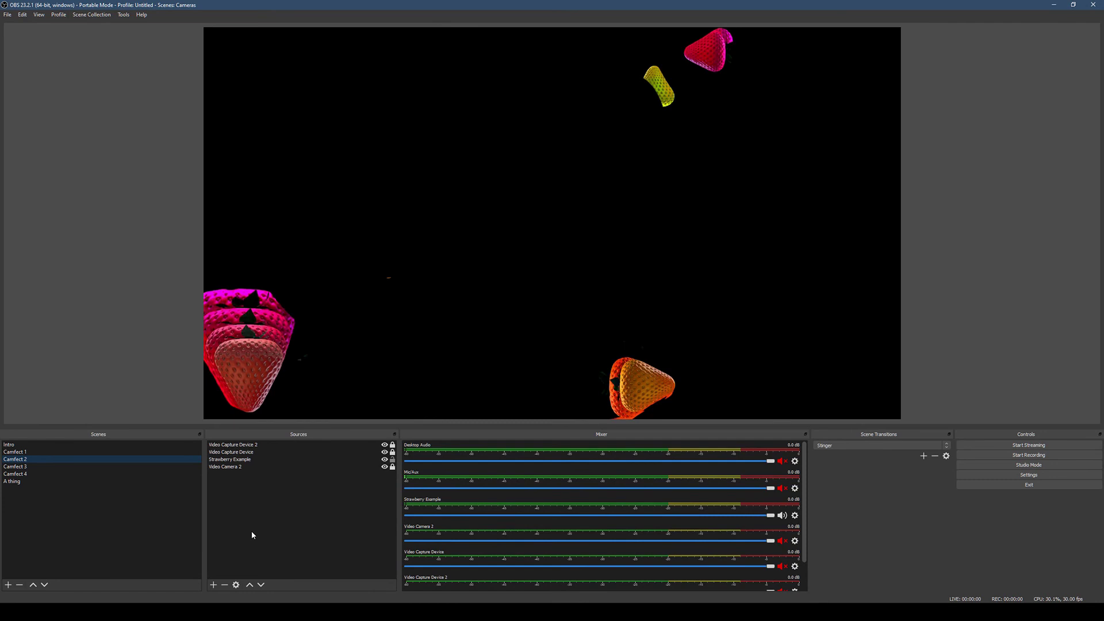